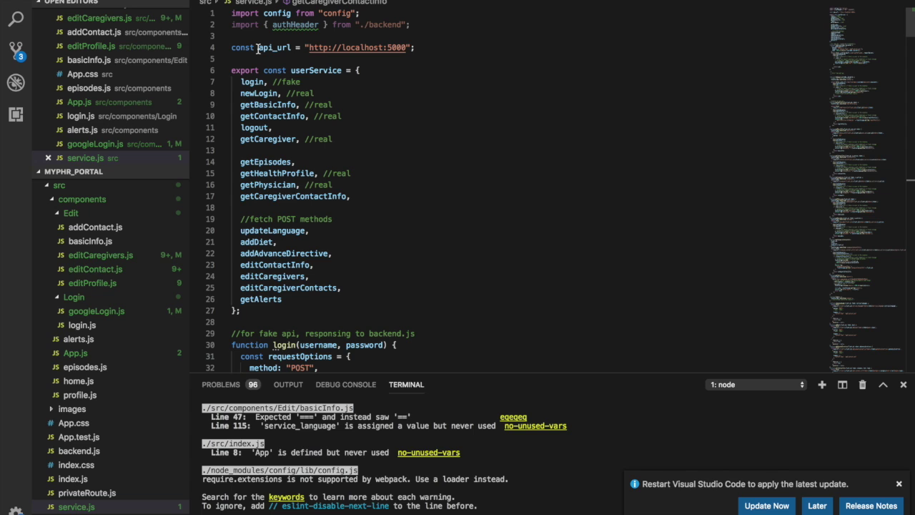
Examine the api_url constant in service.js and the fetch calls that use it in the login, health profile, contact and caregiver functions
{"action": "left_click_drag", "start_coordinate": [258, 48], "coordinate": [409, 47]}
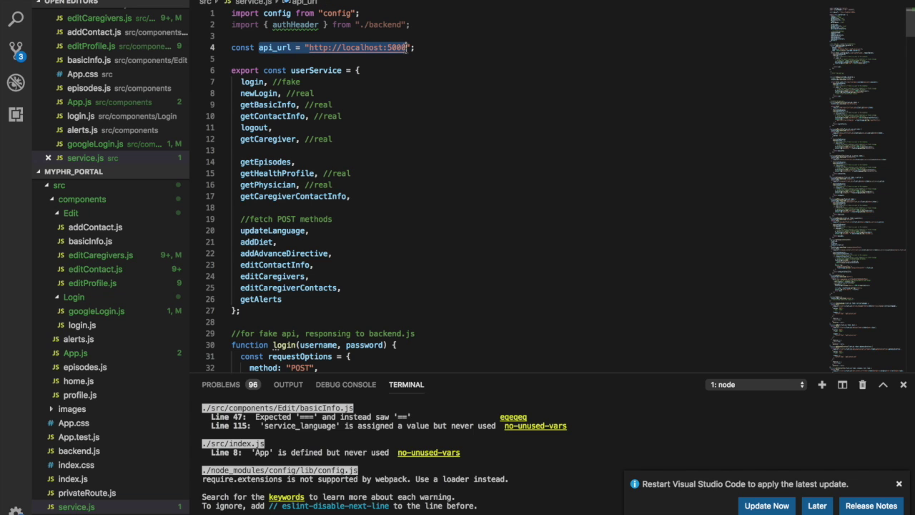
{"action": "left_click", "coordinate": [429, 62]}
{"action": "left_click_drag", "start_coordinate": [258, 47], "coordinate": [409, 47]}
{"action": "left_click", "coordinate": [398, 149]}
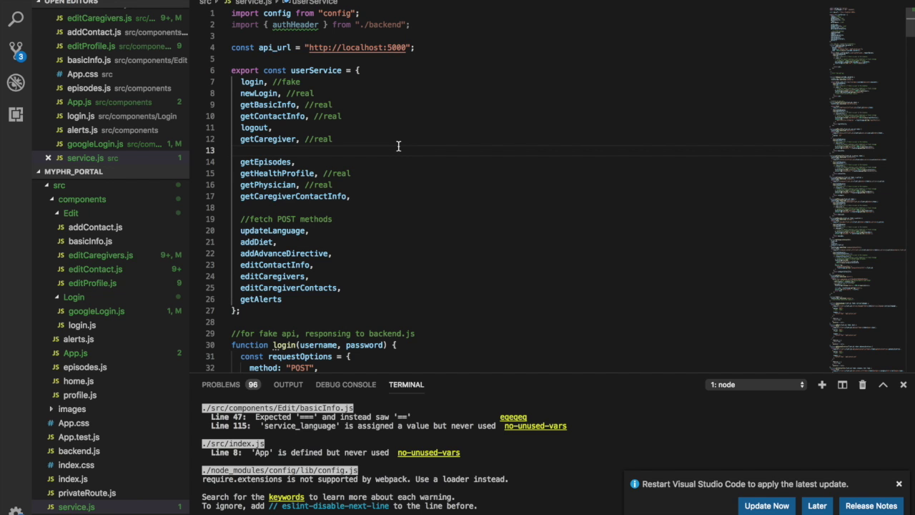
{"action": "scroll", "coordinate": [398, 146], "scroll_direction": "down", "scroll_amount": 2}
{"action": "scroll", "coordinate": [398, 146], "scroll_direction": "down", "scroll_amount": 15}
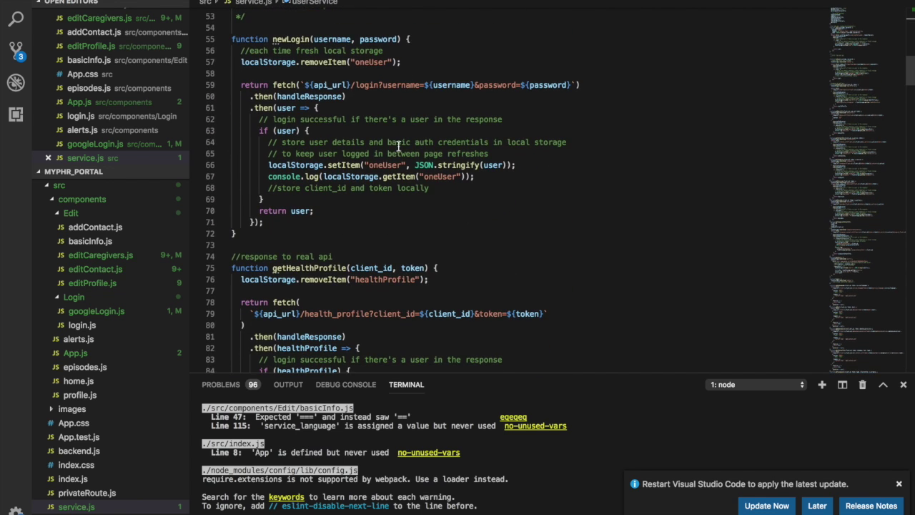
{"action": "left_click", "coordinate": [308, 85]}
{"action": "left_click_drag", "start_coordinate": [309, 85], "coordinate": [349, 85]}
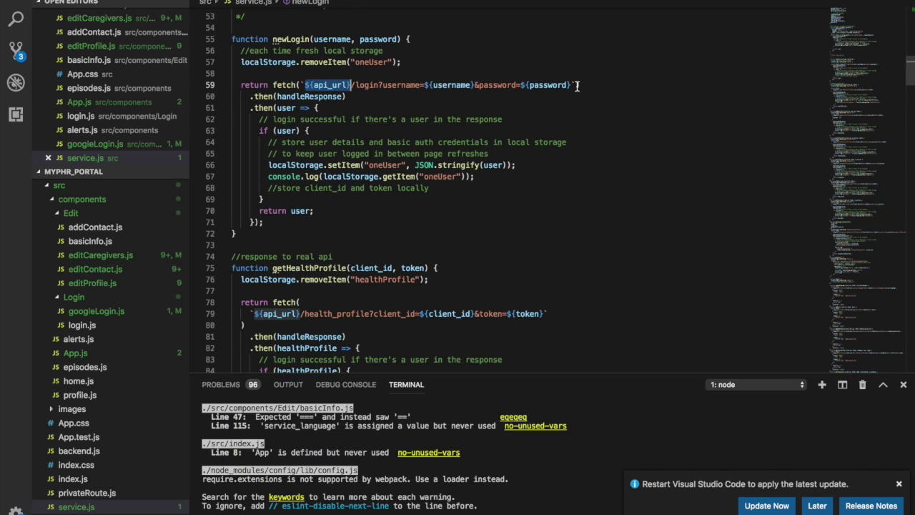
{"action": "scroll", "coordinate": [351, 211], "scroll_direction": "down", "scroll_amount": 6}
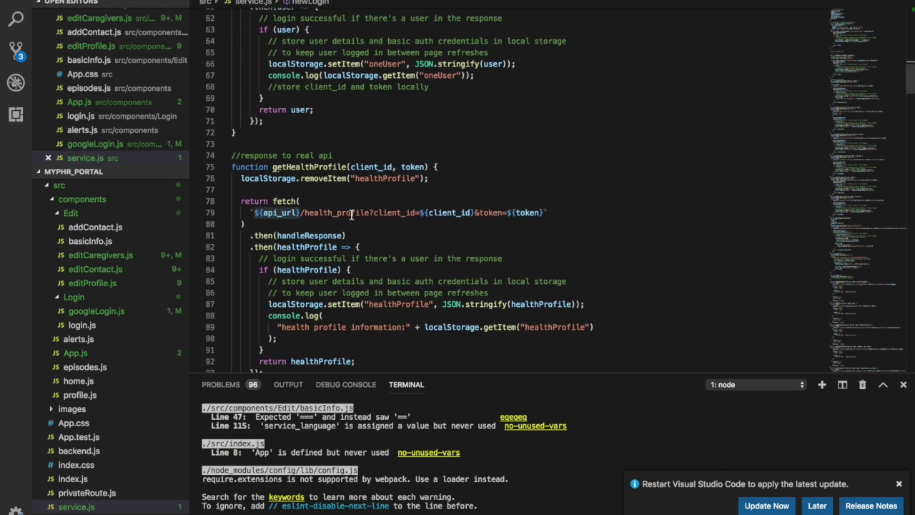
{"action": "scroll", "coordinate": [351, 214], "scroll_direction": "down", "scroll_amount": 7}
{"action": "scroll", "coordinate": [351, 215], "scroll_direction": "down", "scroll_amount": 8}
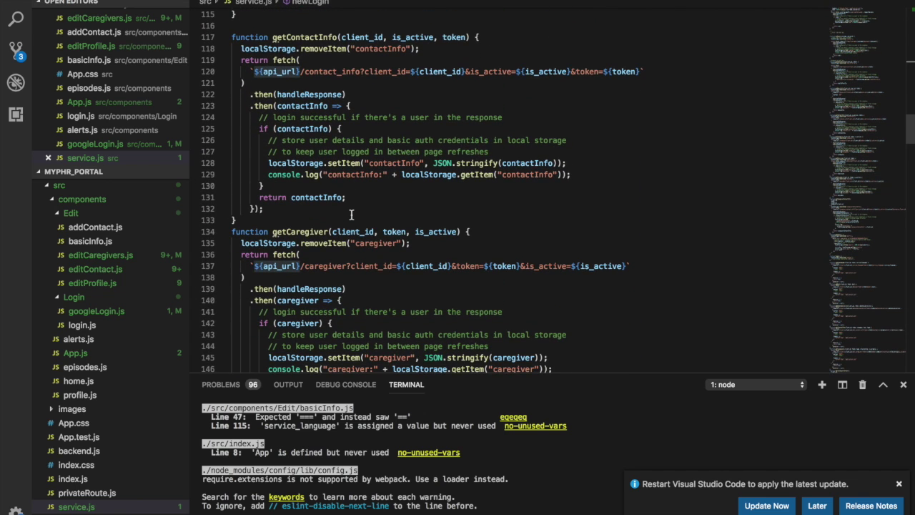
Switch to the patient portal in the browser, sign out, and log in again with the prefilled credentials
{"action": "key", "text": "ctrl+Right"}
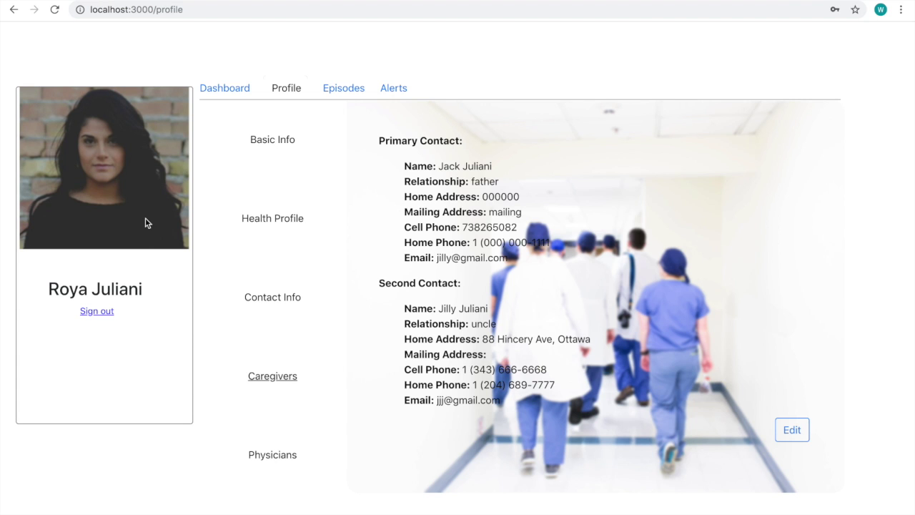
{"action": "left_click", "coordinate": [111, 311]}
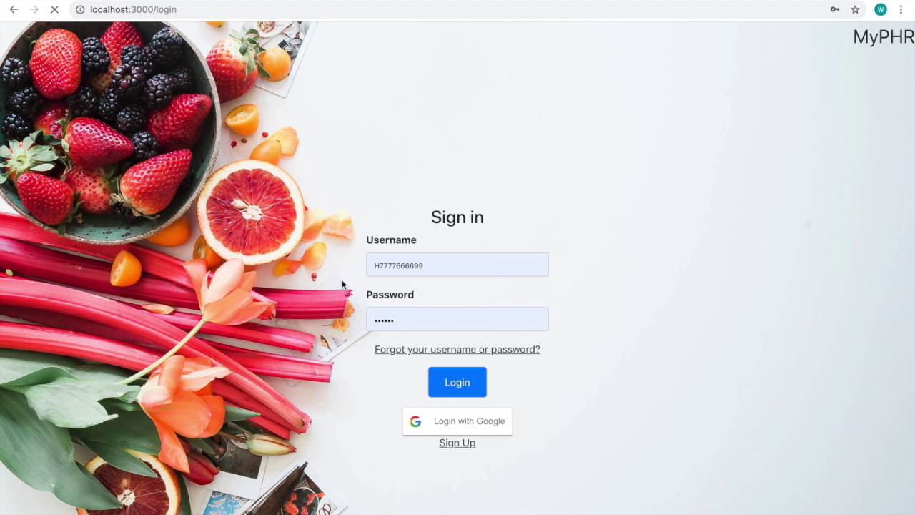
{"action": "left_click", "coordinate": [471, 396]}
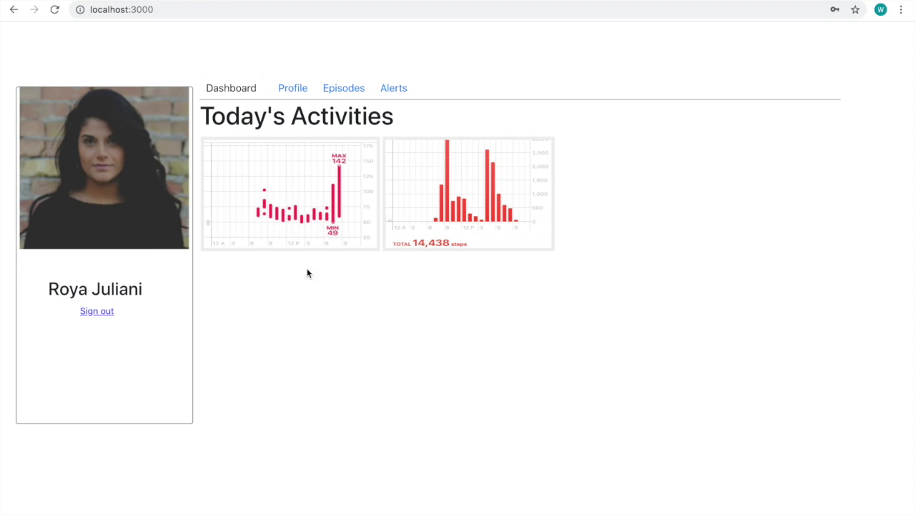
Set the service language in the profile's basic info to English and save it
{"action": "left_click", "coordinate": [300, 88]}
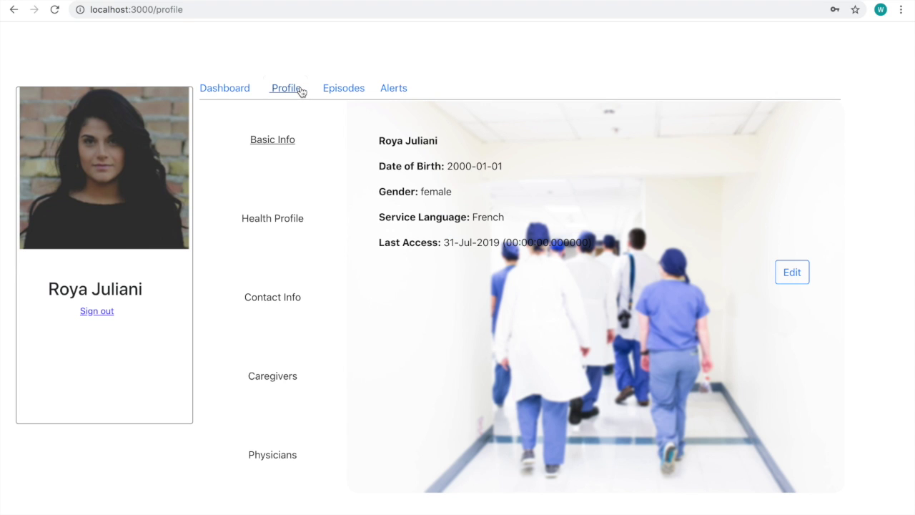
{"action": "left_click", "coordinate": [282, 219]}
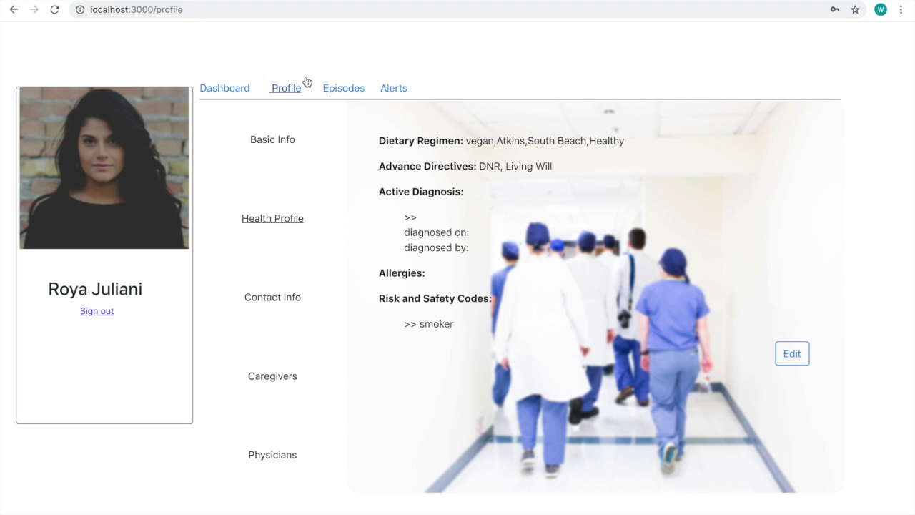
{"action": "left_click", "coordinate": [275, 140]}
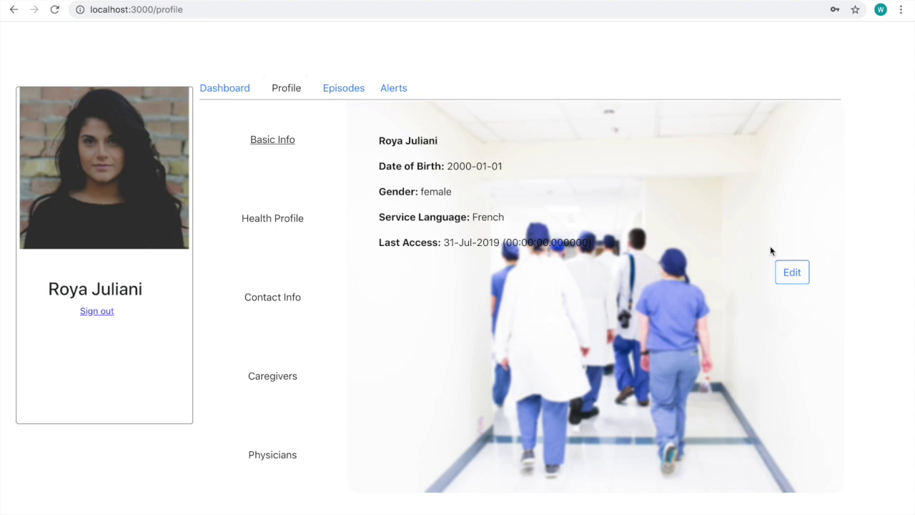
{"action": "left_click", "coordinate": [780, 272]}
{"action": "left_click", "coordinate": [777, 271]}
{"action": "left_click", "coordinate": [776, 270]}
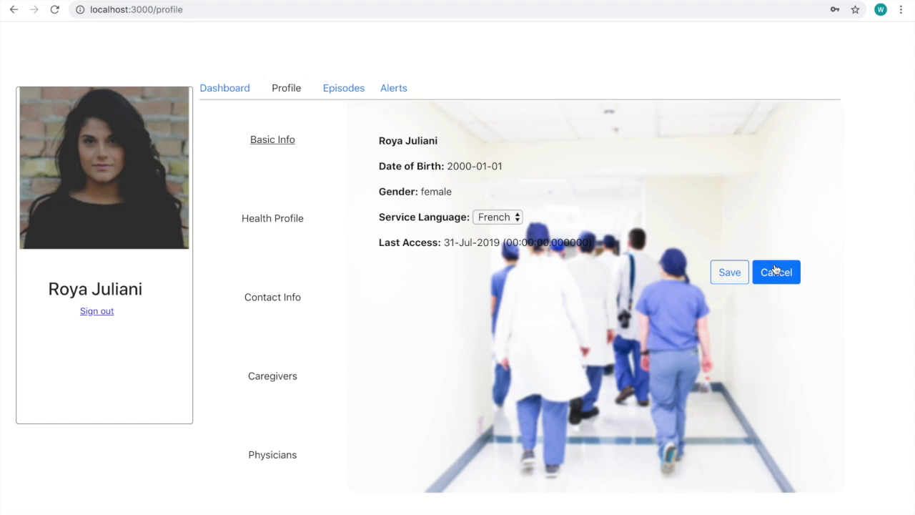
{"action": "left_click", "coordinate": [512, 218]}
{"action": "left_click", "coordinate": [512, 205]}
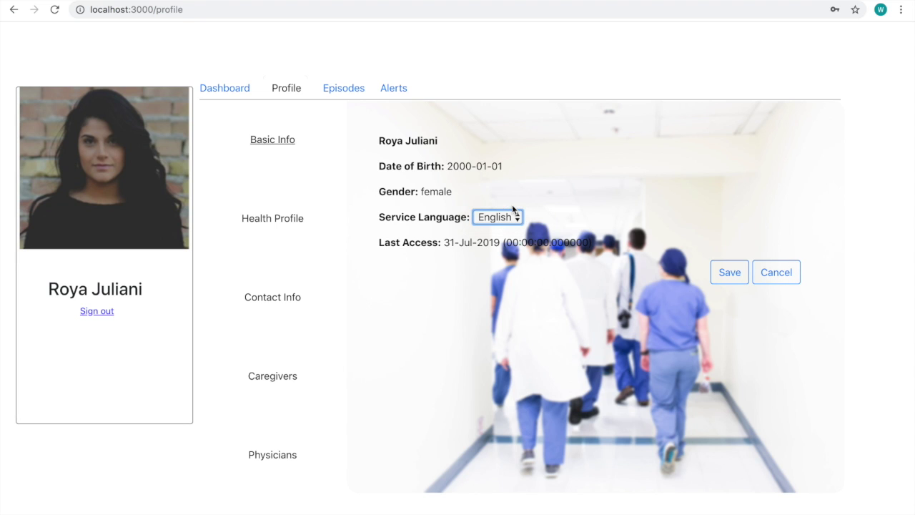
{"action": "left_click", "coordinate": [737, 283]}
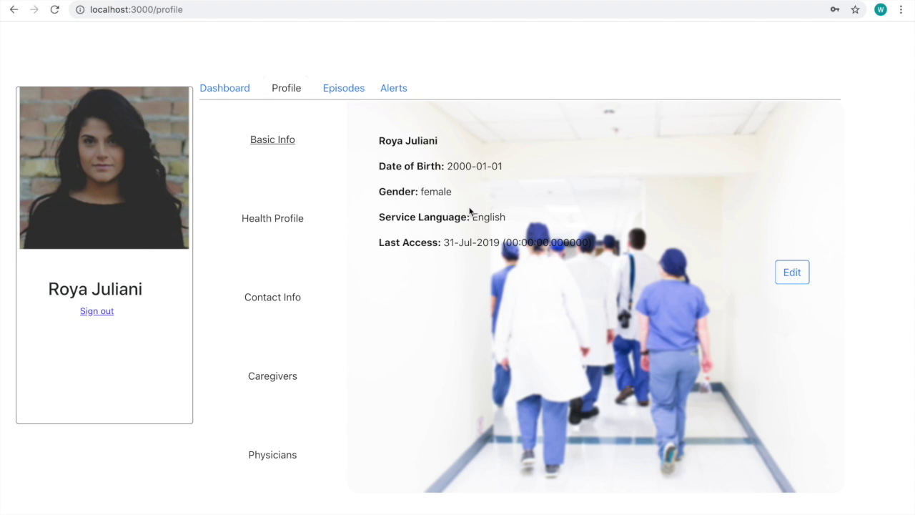
Open the health profile for editing and choose Zone as an additional dietary regimen
{"action": "left_click", "coordinate": [273, 218]}
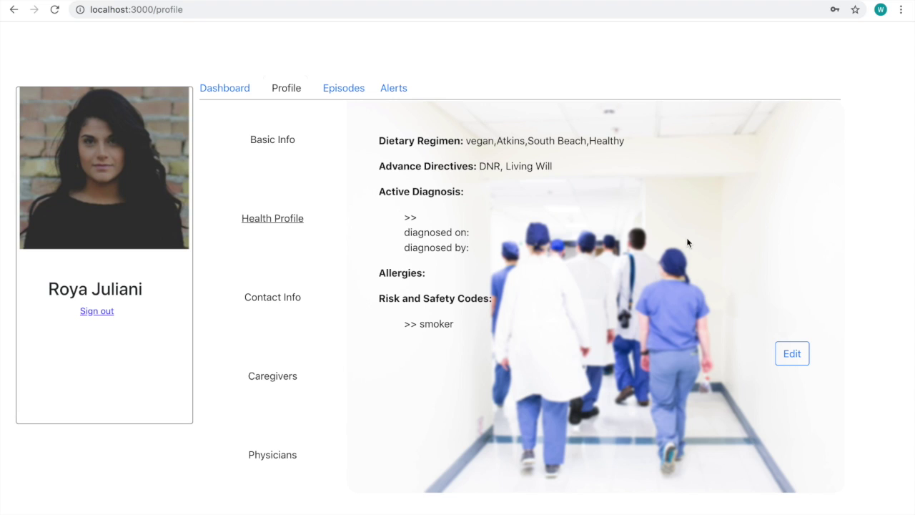
{"action": "left_click", "coordinate": [792, 354]}
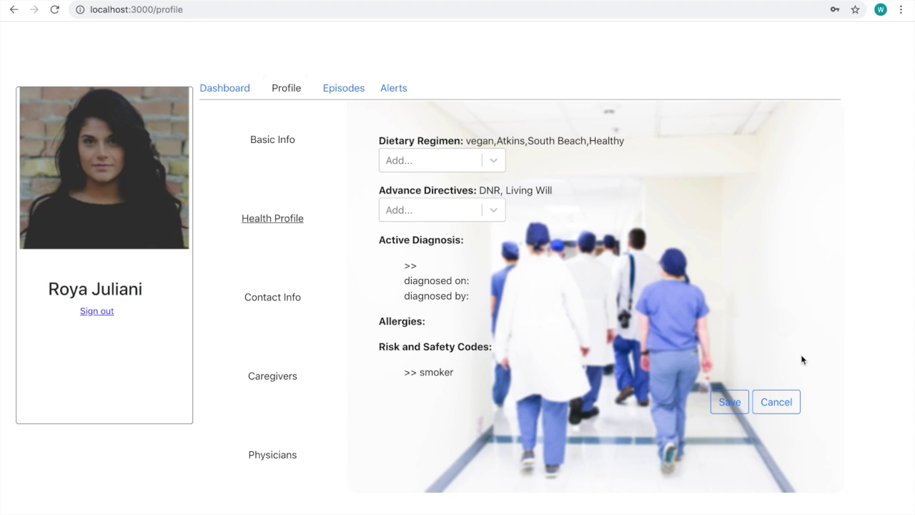
{"action": "left_click", "coordinate": [475, 155]}
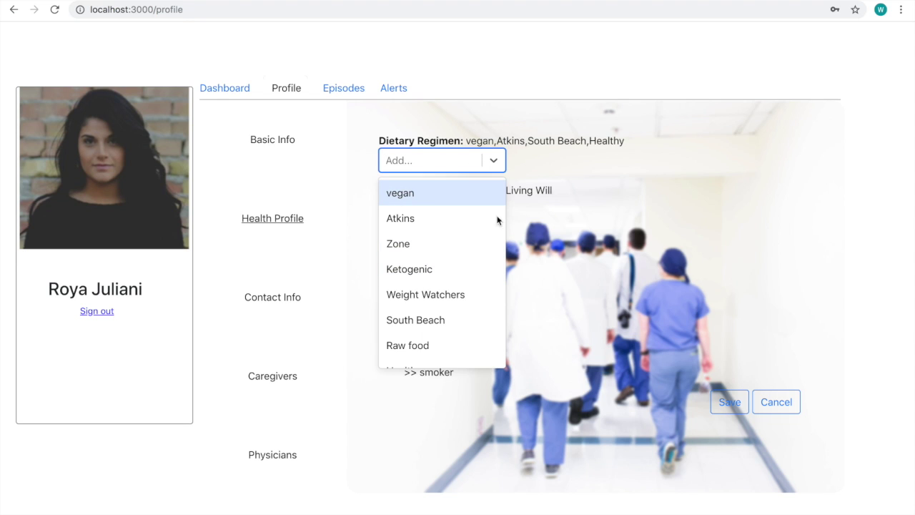
{"action": "left_click", "coordinate": [447, 241]}
Choose DNR as the advance directive to add and save the health profile
{"action": "left_click", "coordinate": [496, 210]}
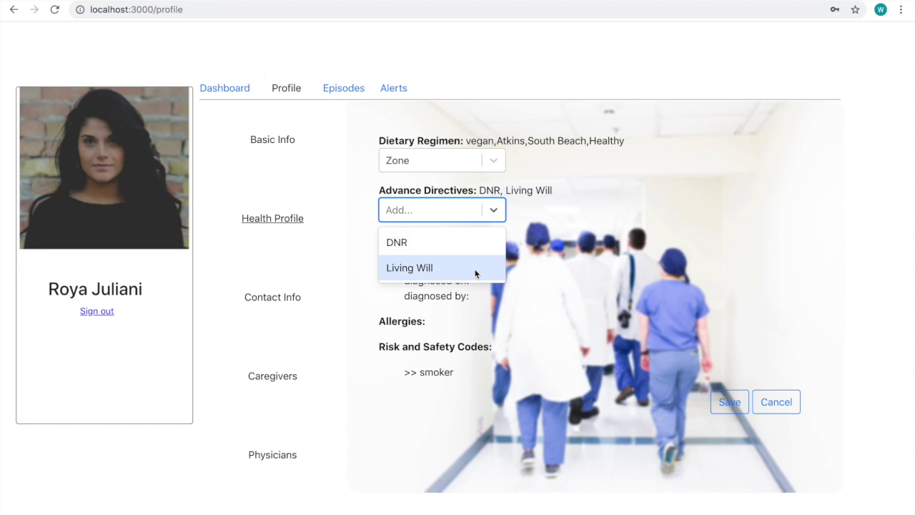
{"action": "left_click_drag", "start_coordinate": [480, 189], "coordinate": [555, 191]}
{"action": "left_click", "coordinate": [489, 218]}
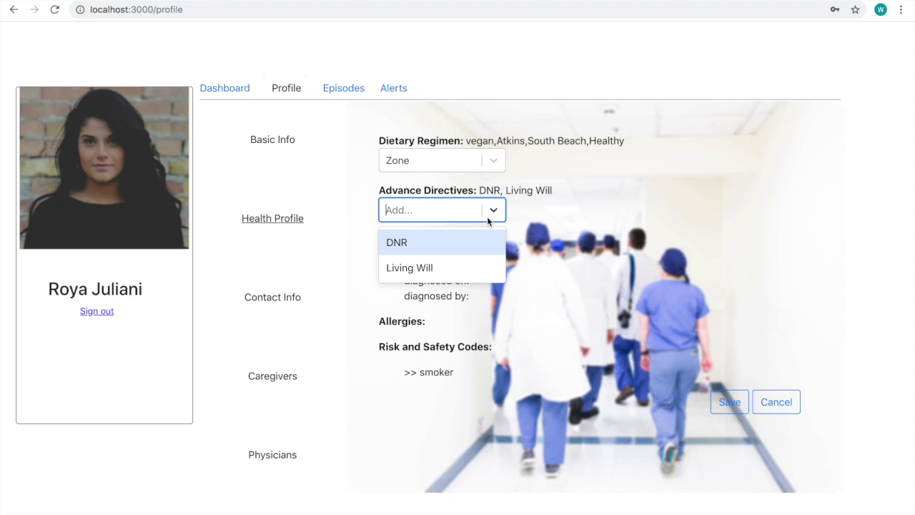
{"action": "left_click", "coordinate": [461, 245]}
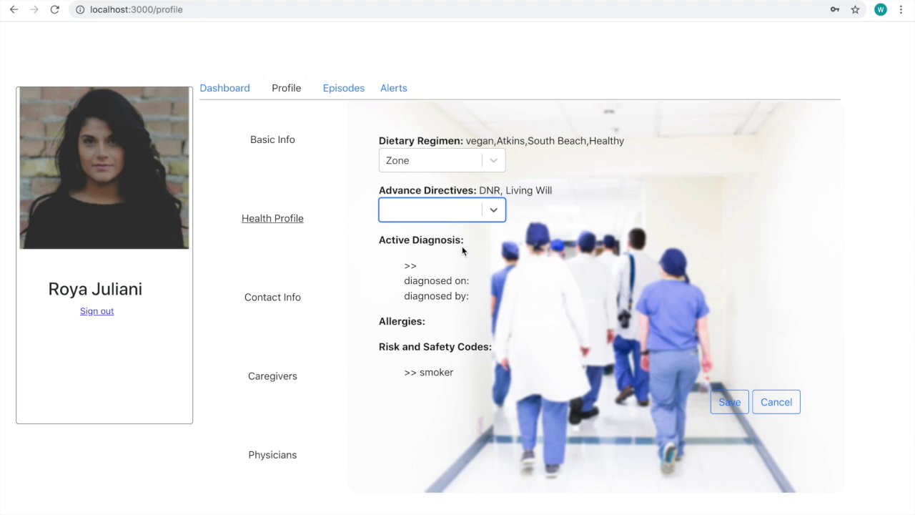
{"action": "left_click", "coordinate": [729, 402]}
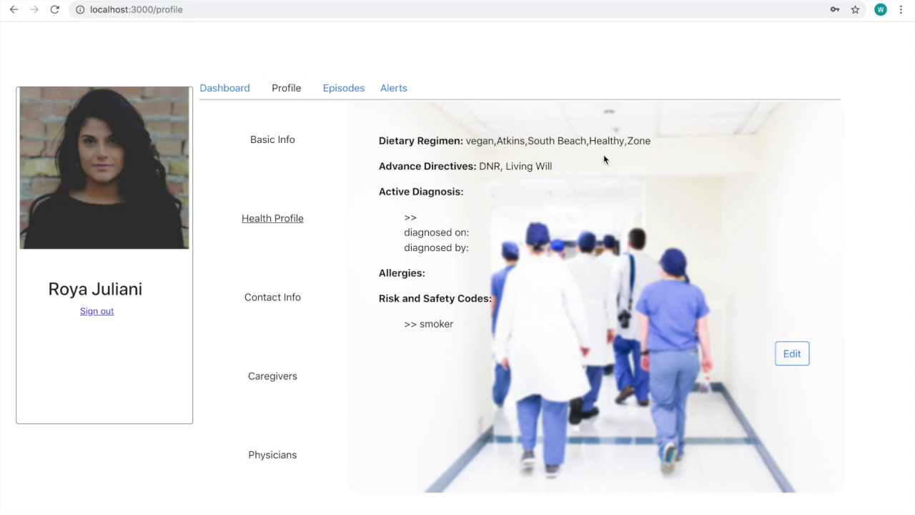
Open the contact info for editing and save it without making any changes
{"action": "left_click", "coordinate": [291, 312]}
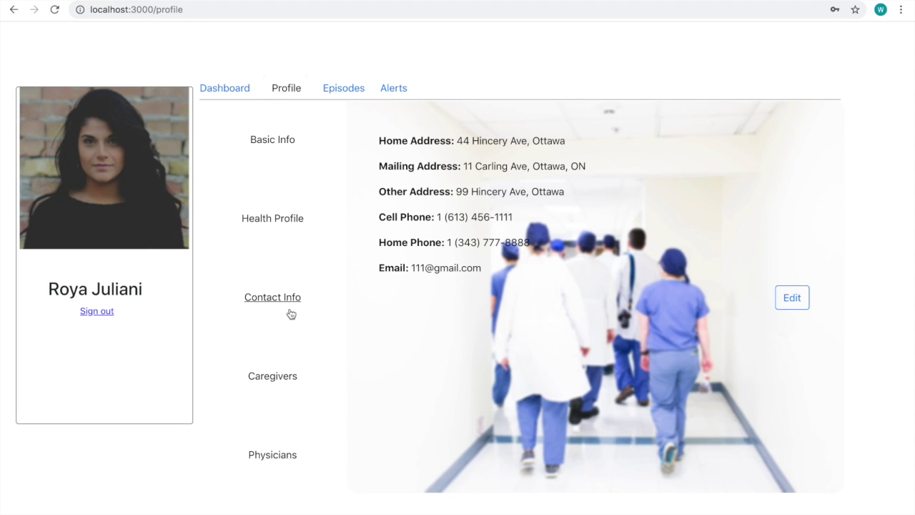
{"action": "left_click", "coordinate": [793, 296]}
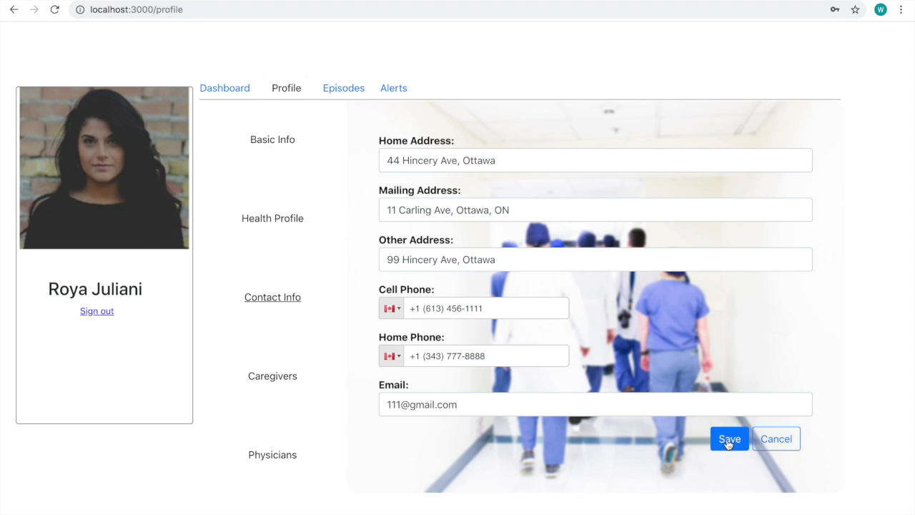
{"action": "left_click", "coordinate": [727, 439]}
{"action": "left_click", "coordinate": [781, 305]}
{"action": "left_click", "coordinate": [734, 441]}
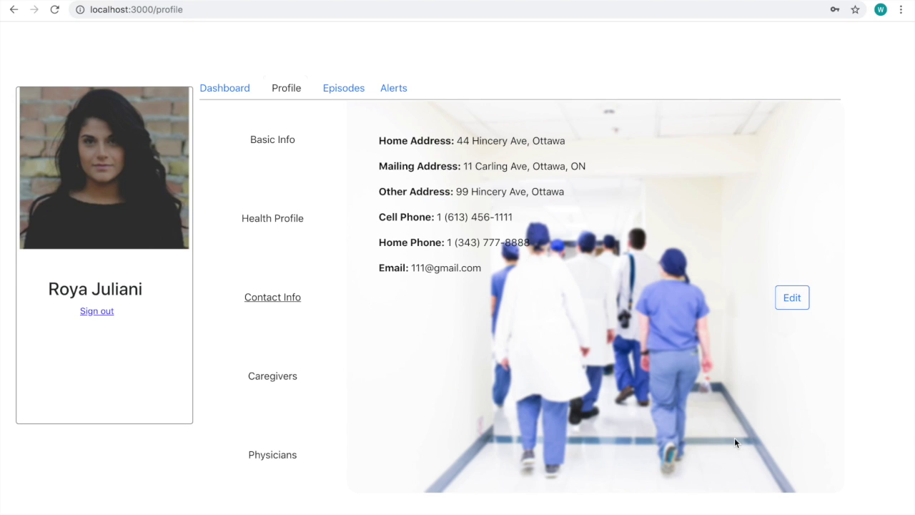
Reopen the contact info for editing and replace the street number in the home address
{"action": "left_click", "coordinate": [793, 303]}
{"action": "left_click", "coordinate": [538, 156]}
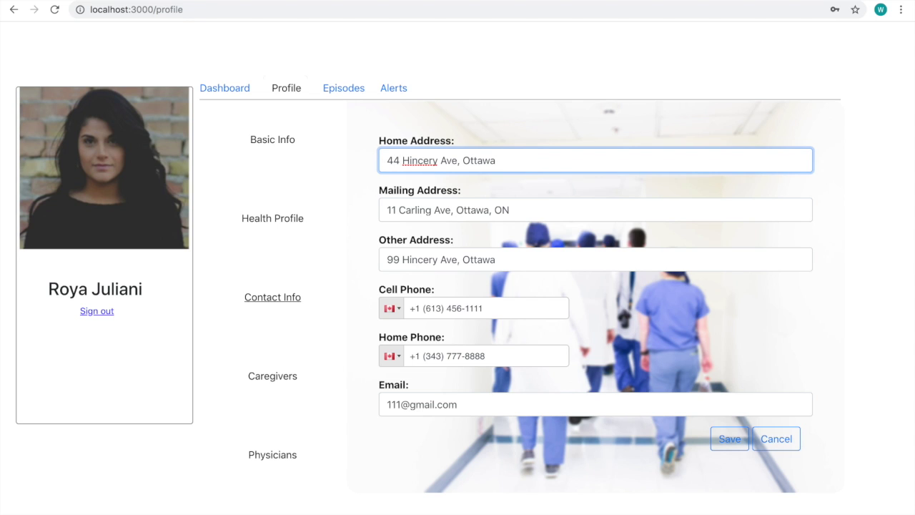
{"action": "key", "text": "BackSpace"}
{"action": "key", "text": "BackSpace"}
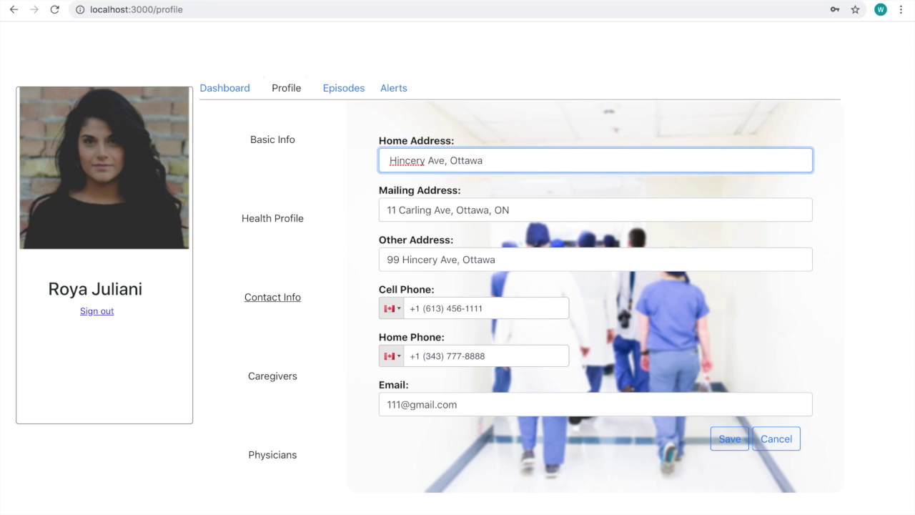
{"action": "type", "text": "55"}
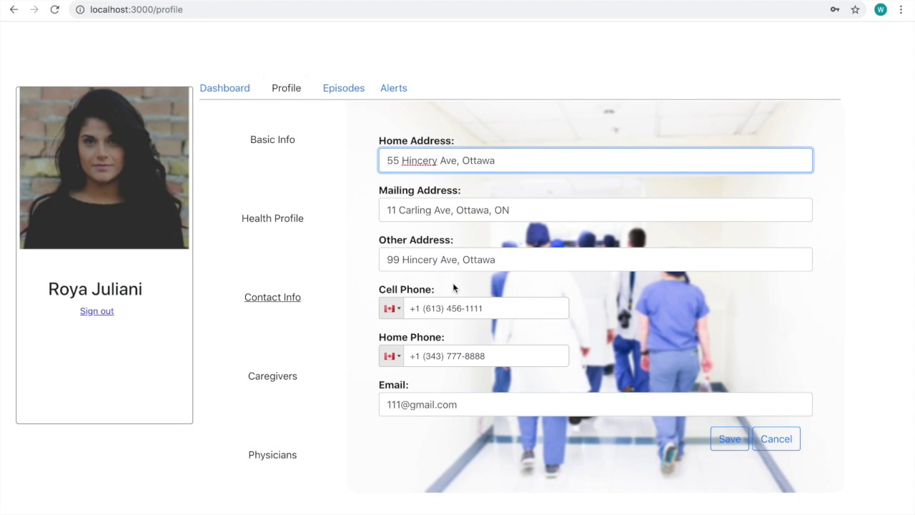
Replace the last four digits of the cell phone number
{"action": "left_click", "coordinate": [503, 312]}
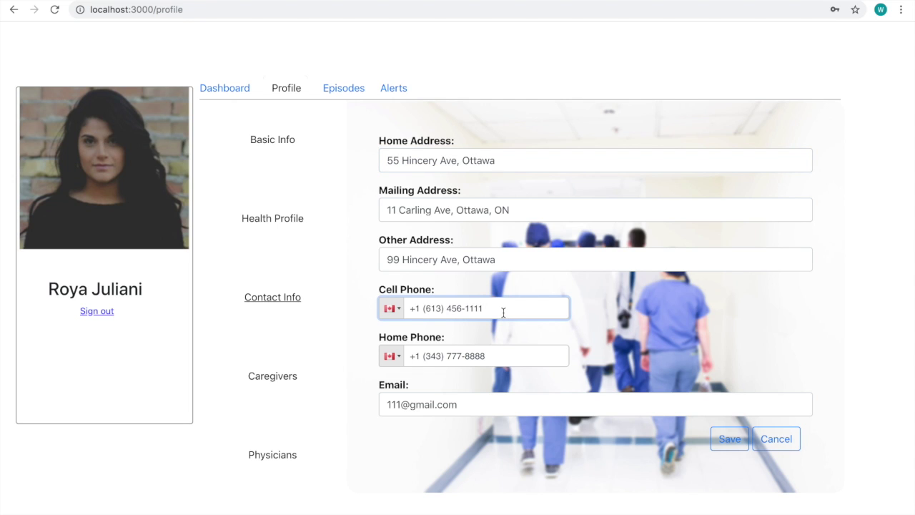
{"action": "key", "text": "BackSpace"}
{"action": "type", "text": "2222"}
Cut the contact's email short so its domain is incomplete and try to save the form
{"action": "left_click", "coordinate": [492, 397]}
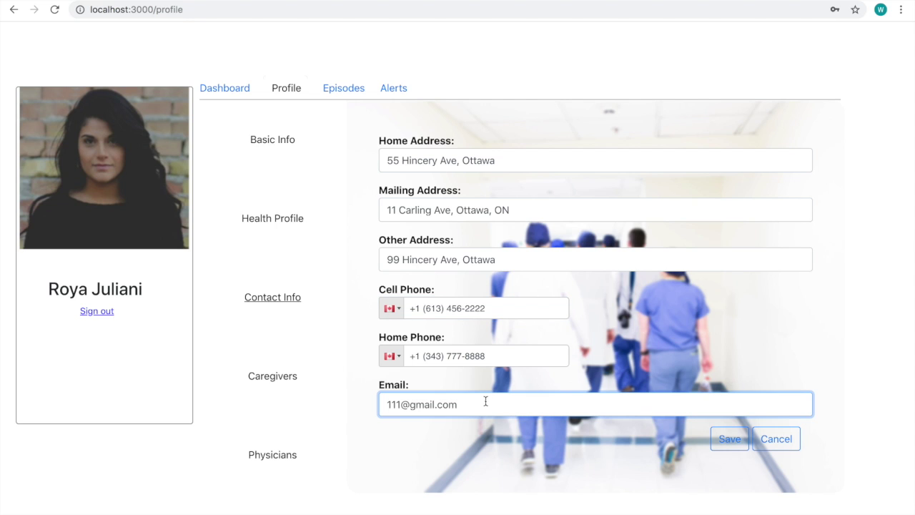
{"action": "left_click_drag", "start_coordinate": [484, 404], "coordinate": [423, 405]}
{"action": "key", "text": "BackSpace"}
{"action": "left_click", "coordinate": [728, 438]}
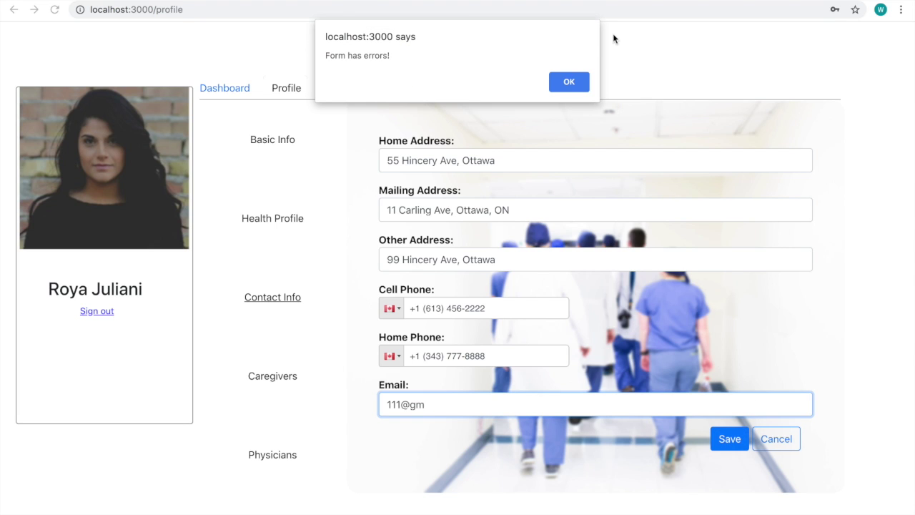
{"action": "left_click", "coordinate": [568, 82]}
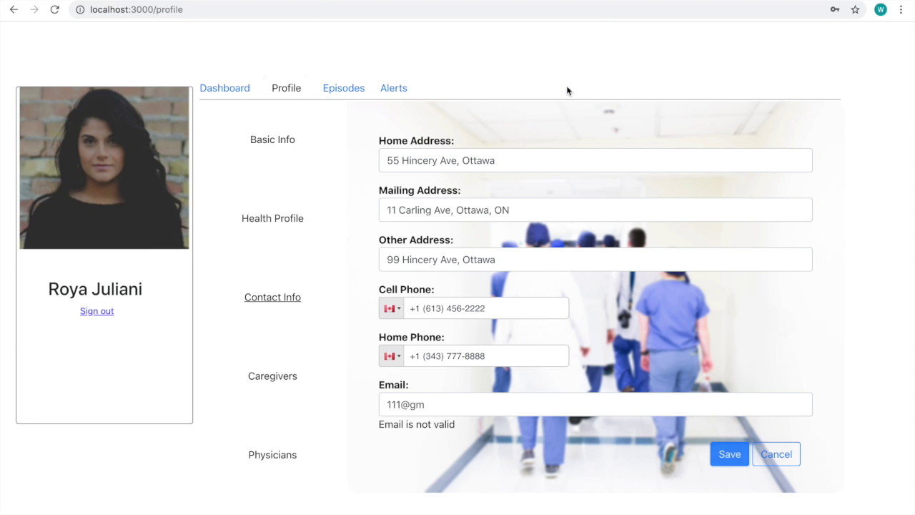
Complete the email's domain with .com and save the contact info
{"action": "left_click", "coordinate": [443, 404]}
{"action": "type", "text": ".com"}
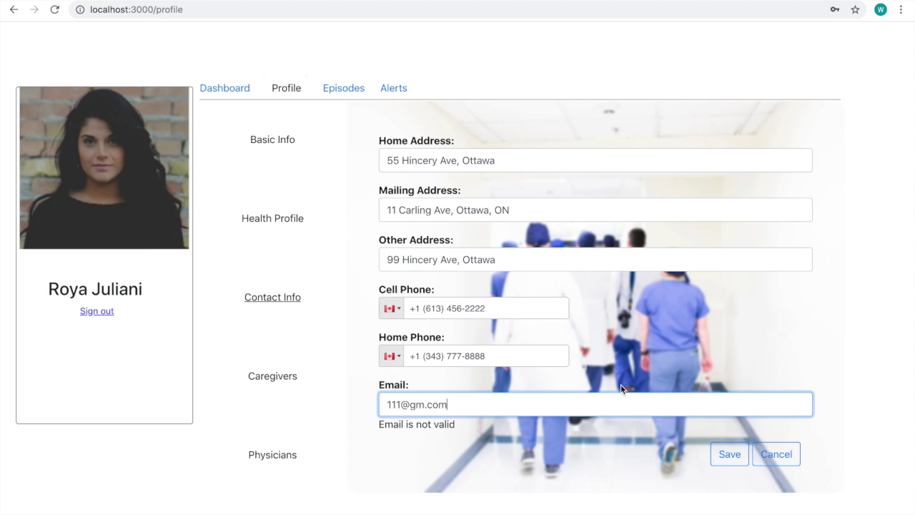
{"action": "left_click", "coordinate": [725, 454]}
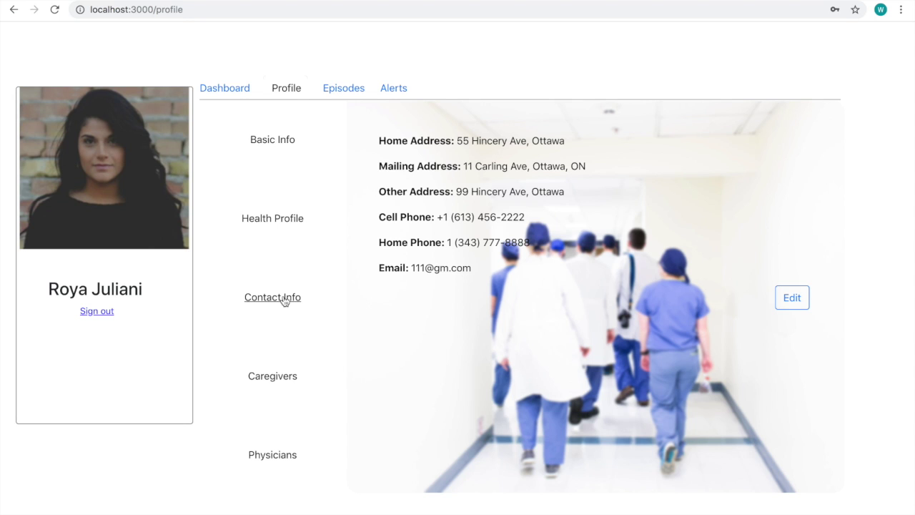
Open the caregivers' information for editing and look over the fields of the primary and second contacts
{"action": "left_click", "coordinate": [277, 368]}
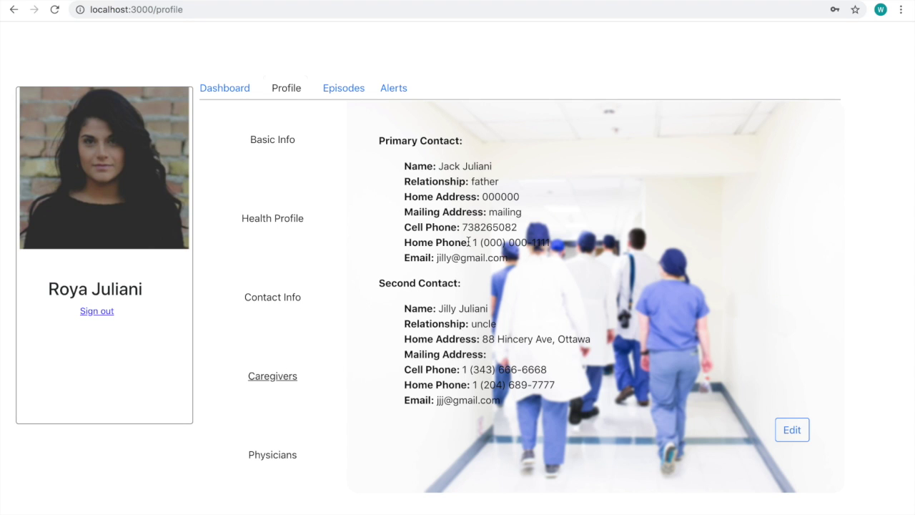
{"action": "left_click", "coordinate": [785, 429]}
{"action": "scroll", "coordinate": [647, 339], "scroll_direction": "down", "scroll_amount": 5}
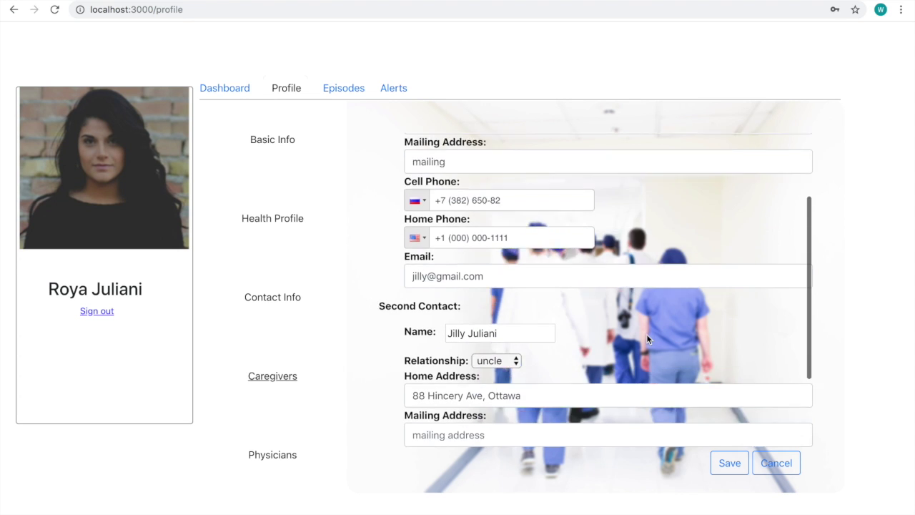
{"action": "scroll", "coordinate": [646, 334], "scroll_direction": "up", "scroll_amount": 5}
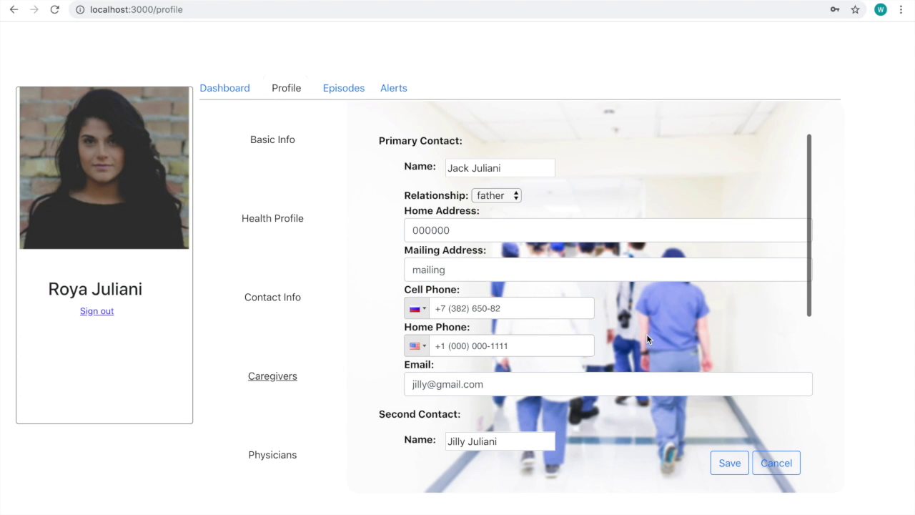
{"action": "scroll", "coordinate": [579, 184], "scroll_direction": "down", "scroll_amount": 2}
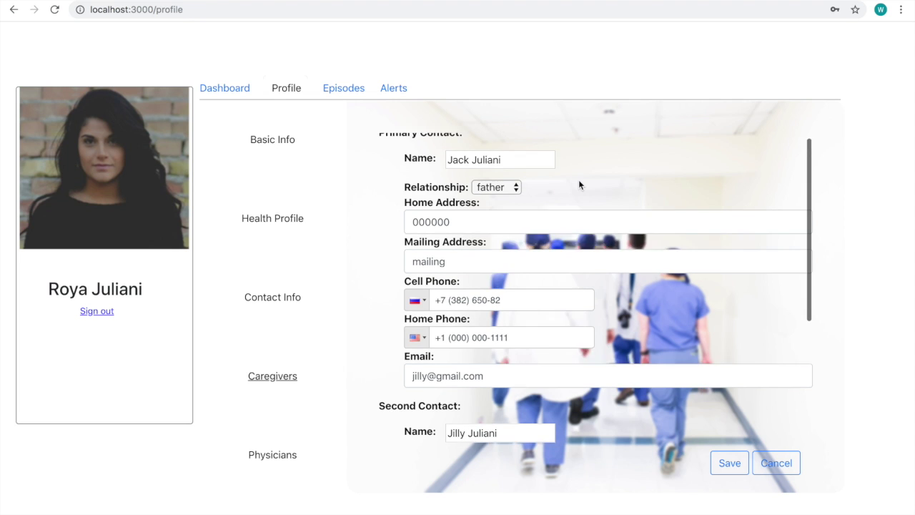
{"action": "scroll", "coordinate": [579, 184], "scroll_direction": "up", "scroll_amount": 1}
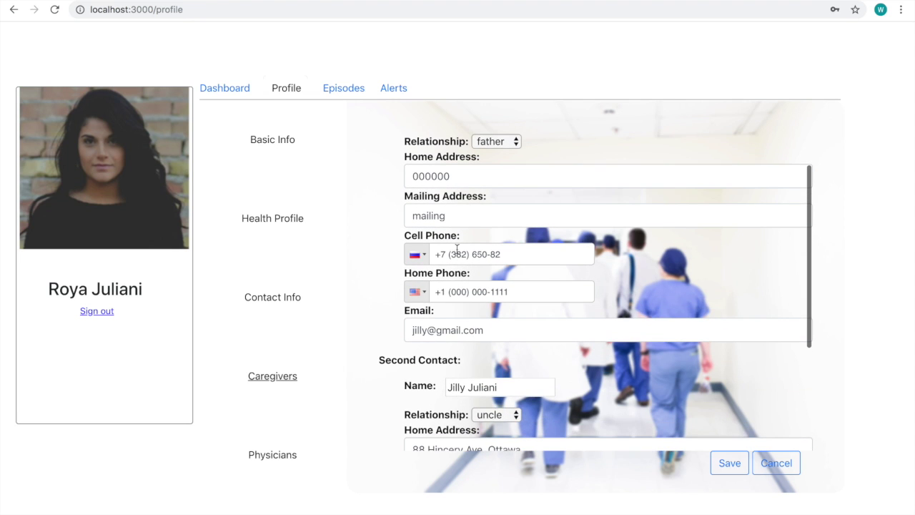
Try Saint Helena (+290) as the country of the primary contact's cell phone and settle on a country with code +590
{"action": "left_click", "coordinate": [418, 254]}
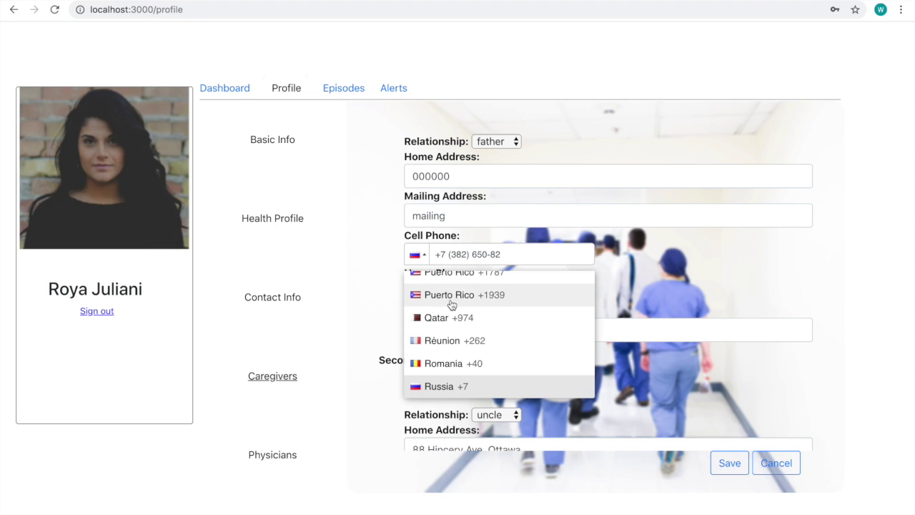
{"action": "scroll", "coordinate": [452, 336], "scroll_direction": "down", "scroll_amount": 3}
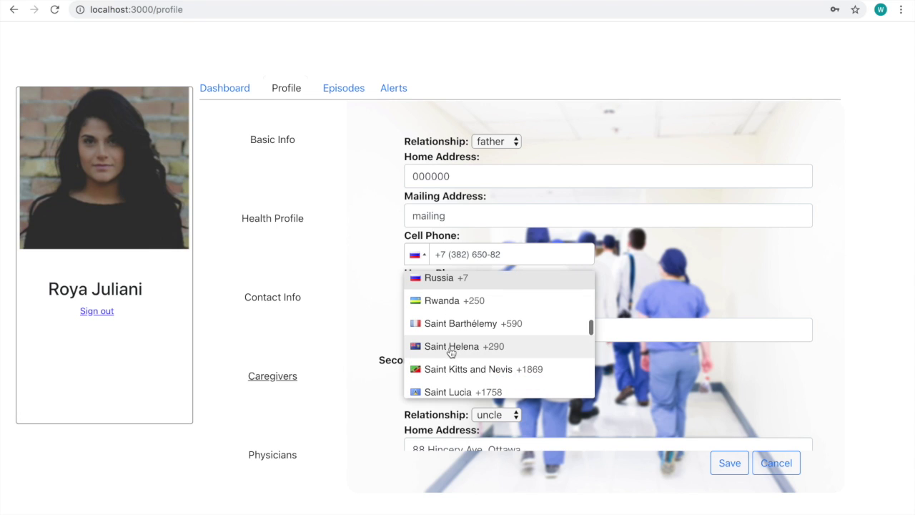
{"action": "left_click", "coordinate": [453, 349]}
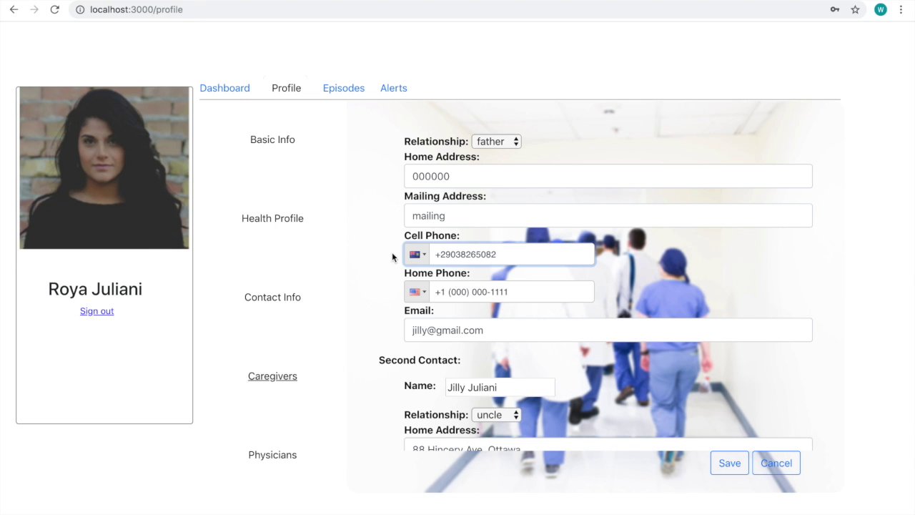
{"action": "left_click", "coordinate": [417, 254]}
{"action": "left_click", "coordinate": [432, 363]}
Set the second contact's relationship to aunt and save the caregivers' information
{"action": "scroll", "coordinate": [637, 335], "scroll_direction": "down", "scroll_amount": 2}
{"action": "scroll", "coordinate": [637, 335], "scroll_direction": "down", "scroll_amount": 1}
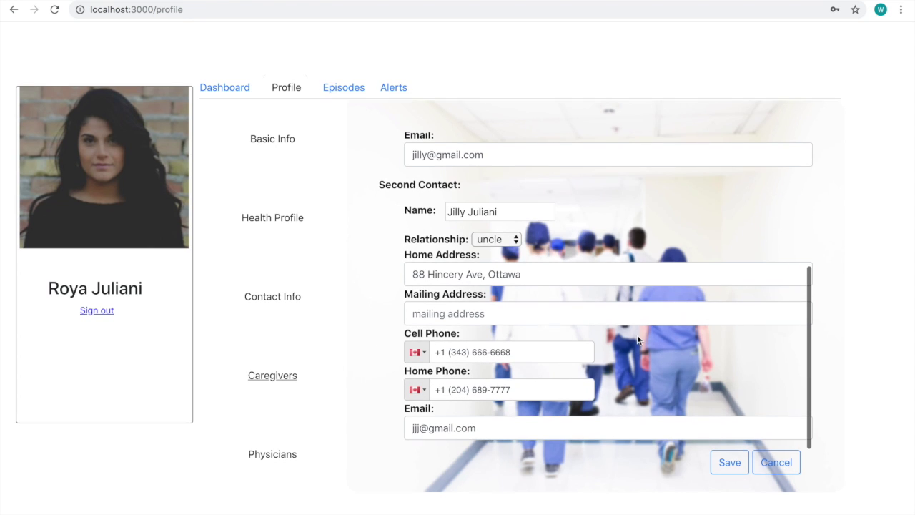
{"action": "left_click", "coordinate": [506, 241]}
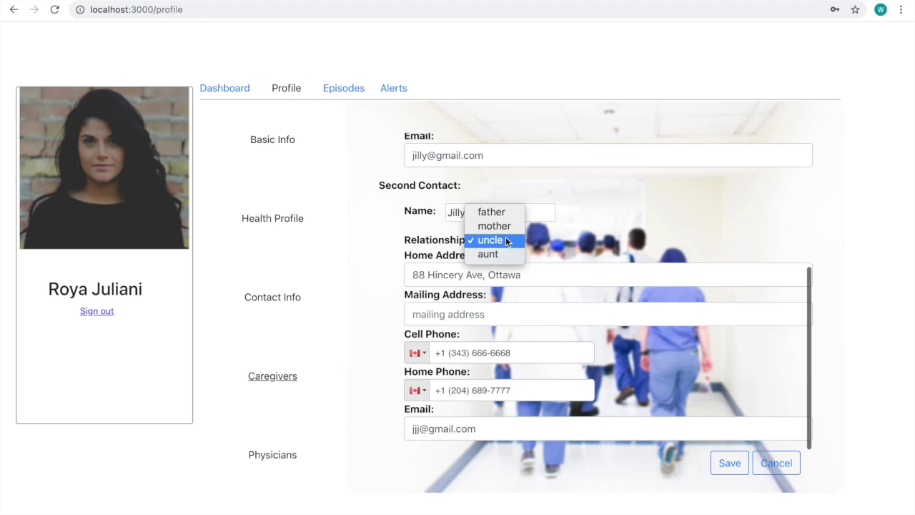
{"action": "left_click", "coordinate": [499, 257]}
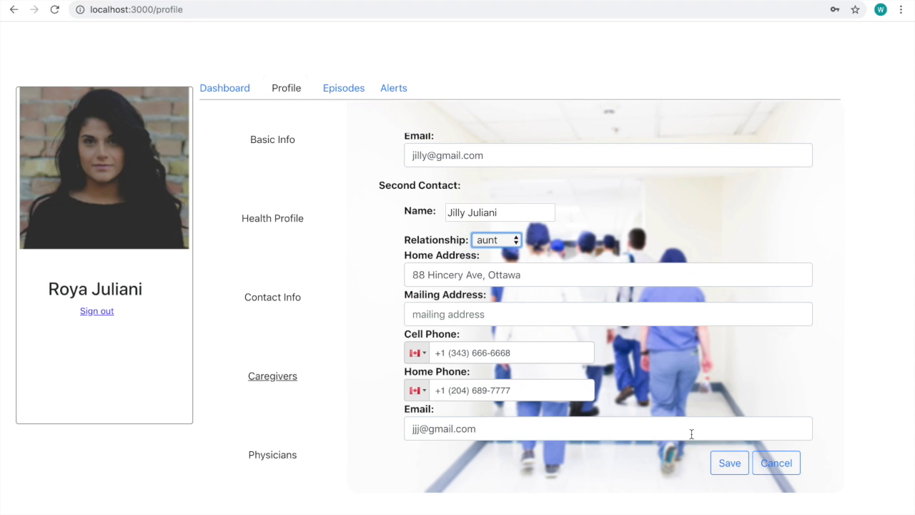
{"action": "left_click", "coordinate": [730, 462]}
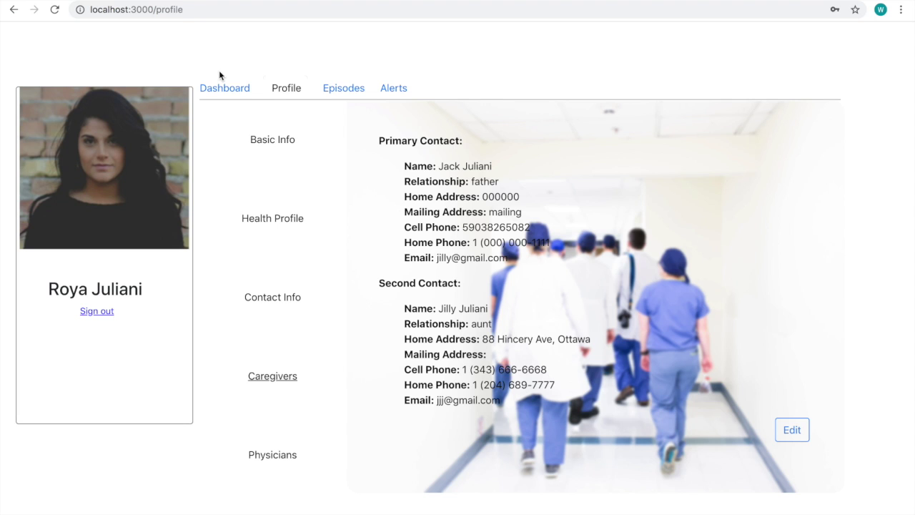
Reload the portal from the dashboard and check the saved basic info, health profile, contact info and caregivers
{"action": "left_click", "coordinate": [242, 88]}
{"action": "left_click", "coordinate": [55, 10]}
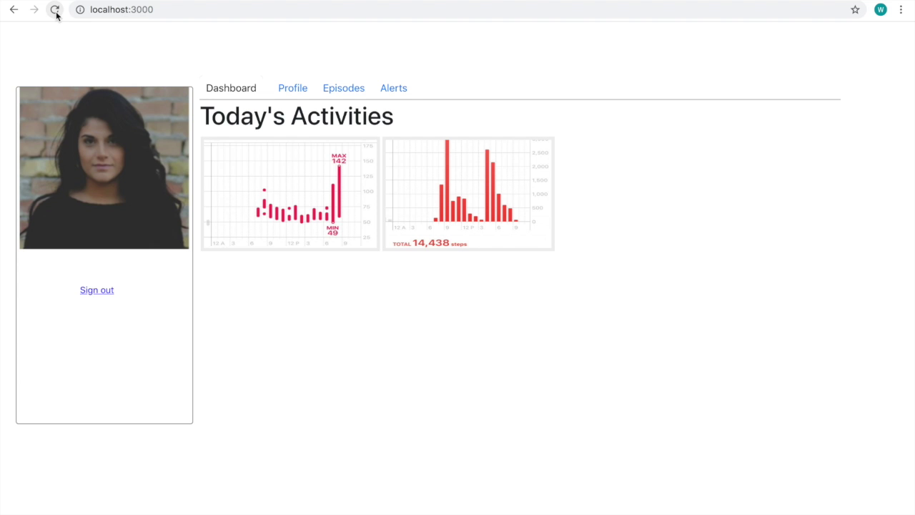
{"action": "left_click", "coordinate": [300, 91]}
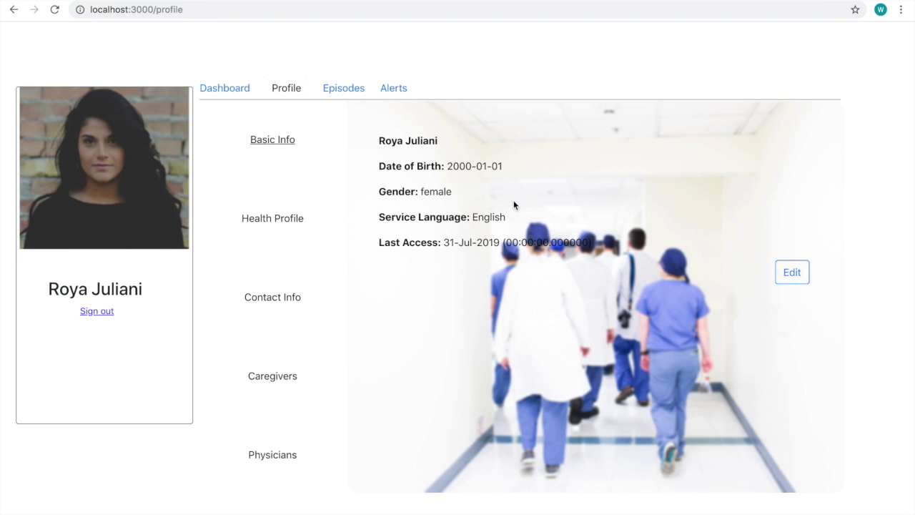
{"action": "left_click", "coordinate": [289, 223]}
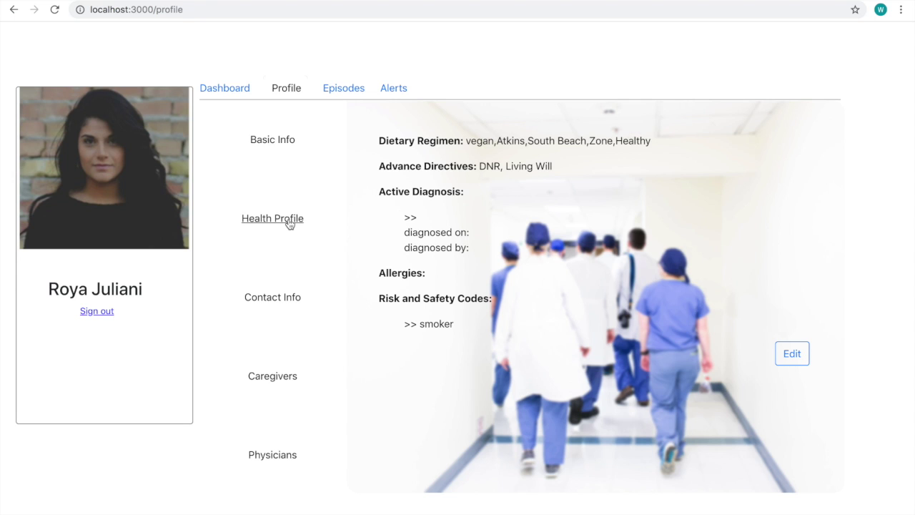
{"action": "left_click", "coordinate": [279, 309]}
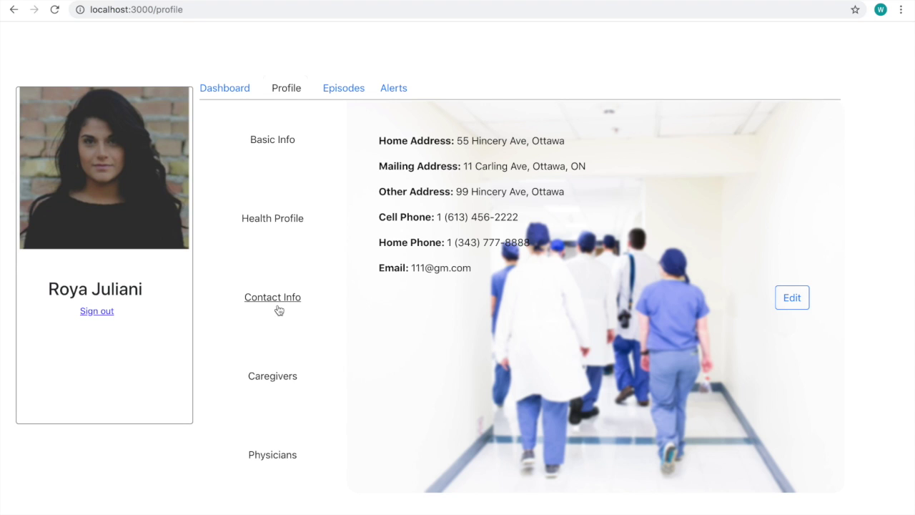
{"action": "left_click", "coordinate": [288, 375]}
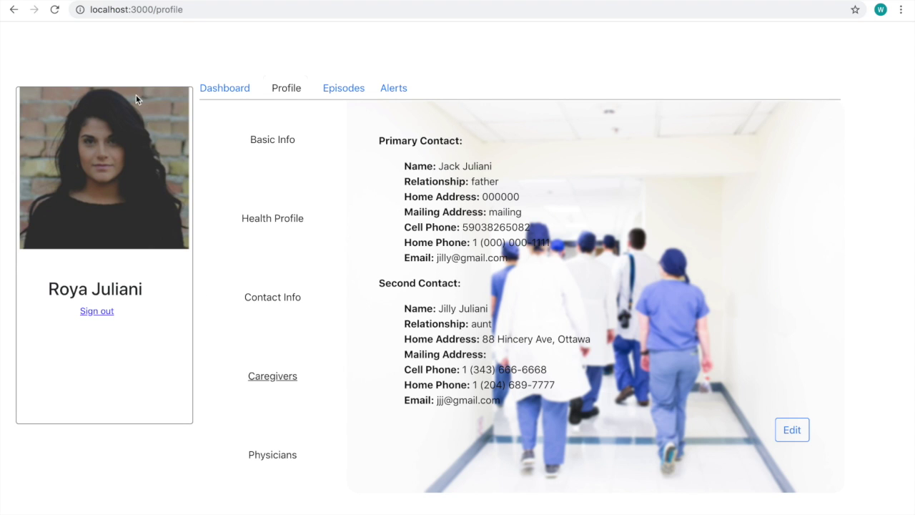
Refresh the dashboard again and re-examine each profile section from basic info through caregivers
{"action": "left_click", "coordinate": [209, 90]}
{"action": "left_click", "coordinate": [59, 10]}
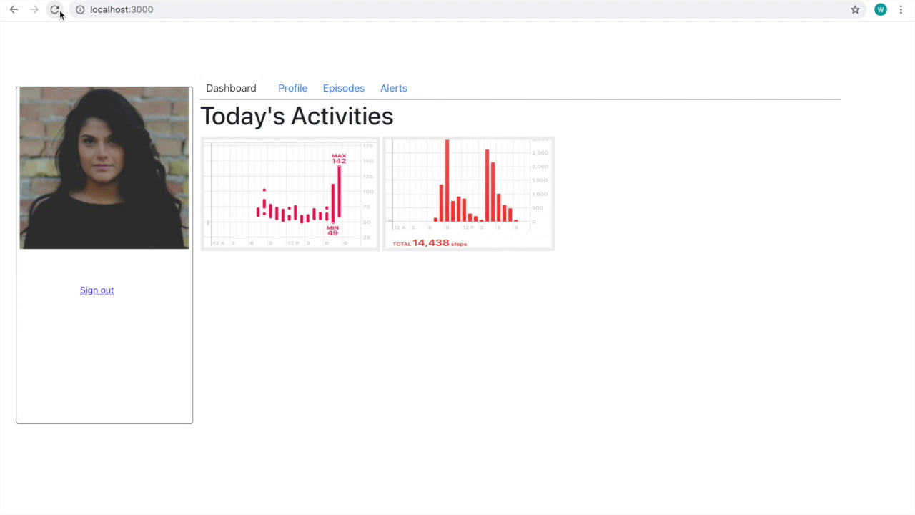
{"action": "left_click", "coordinate": [57, 10]}
{"action": "left_click", "coordinate": [292, 88]}
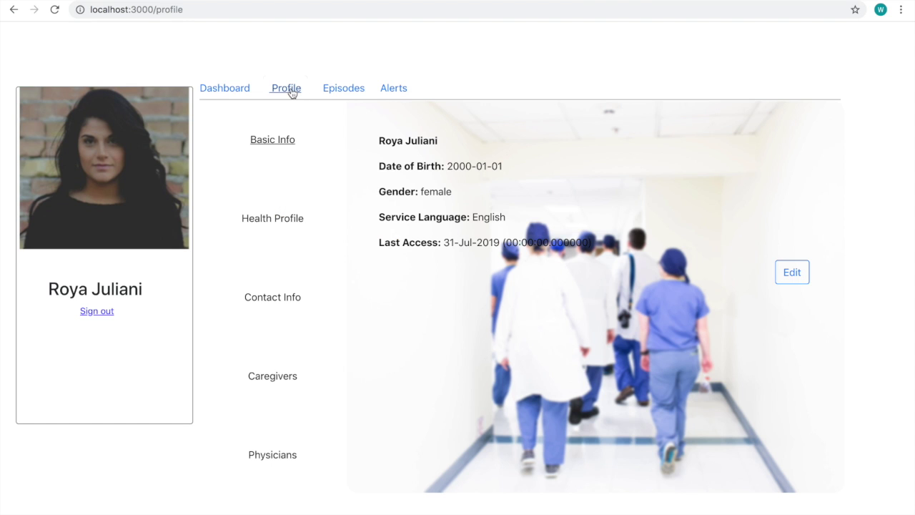
{"action": "left_click", "coordinate": [303, 232]}
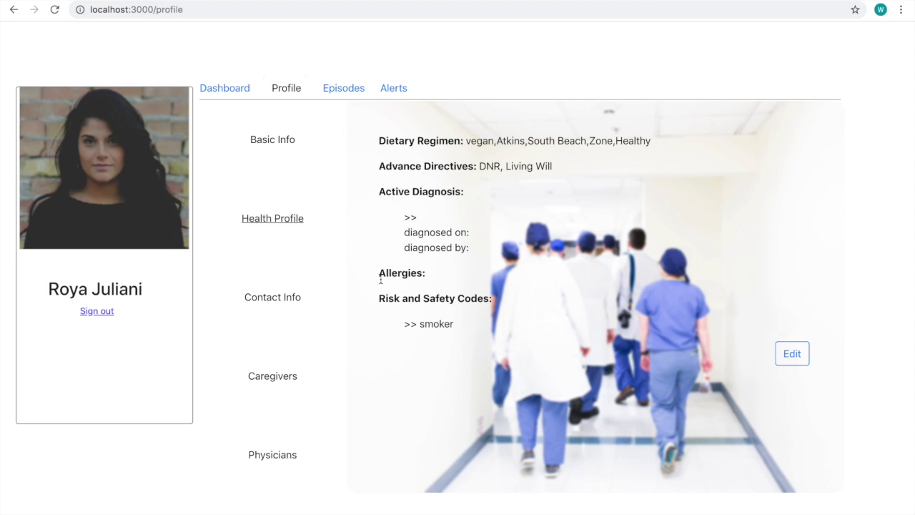
{"action": "left_click", "coordinate": [285, 303]}
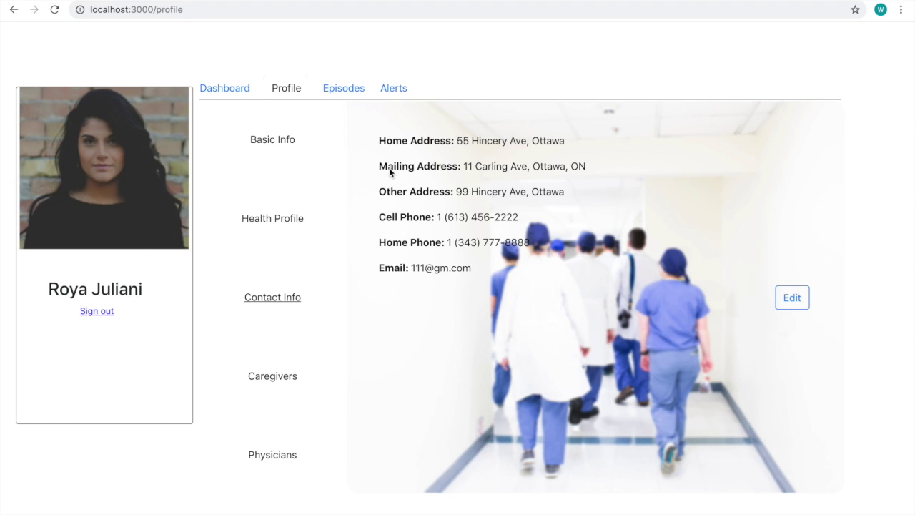
{"action": "left_click", "coordinate": [277, 365]}
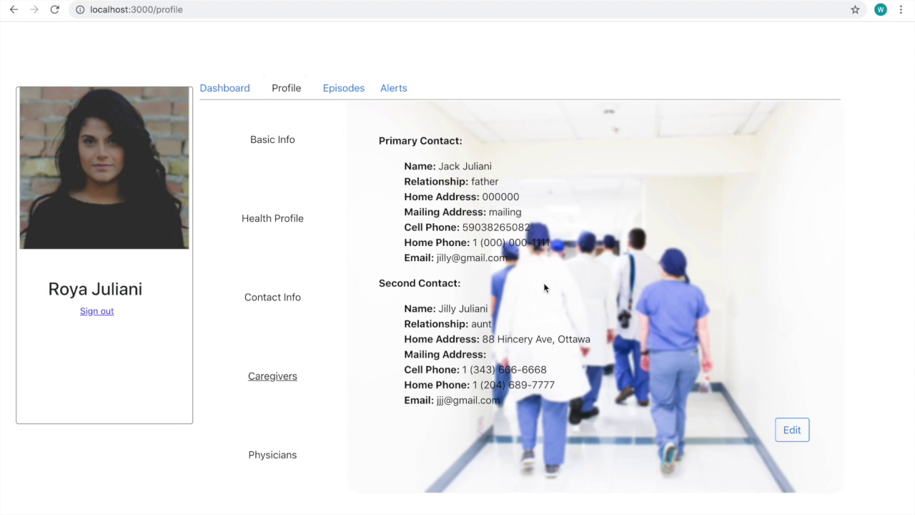
Review the patient's care episodes along the timeline, down to the oldest entry and partway back up
{"action": "left_click", "coordinate": [331, 93]}
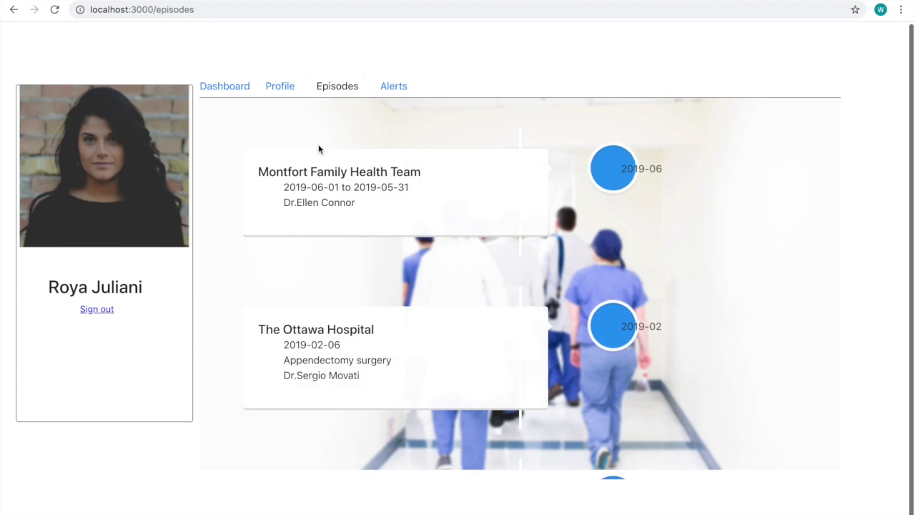
{"action": "scroll", "coordinate": [319, 149], "scroll_direction": "down", "scroll_amount": 1}
{"action": "scroll", "coordinate": [319, 148], "scroll_direction": "down", "scroll_amount": 4}
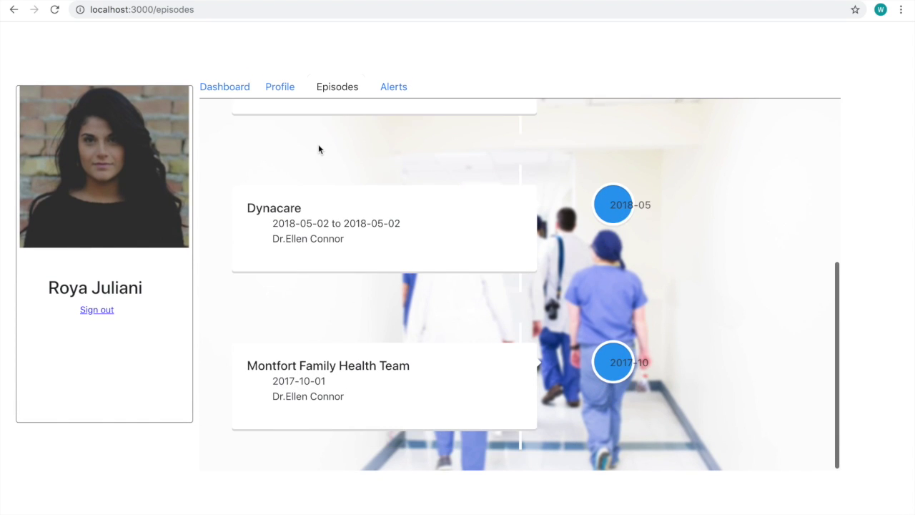
{"action": "scroll", "coordinate": [319, 149], "scroll_direction": "up", "scroll_amount": 1}
{"action": "scroll", "coordinate": [319, 149], "scroll_direction": "down", "scroll_amount": 1}
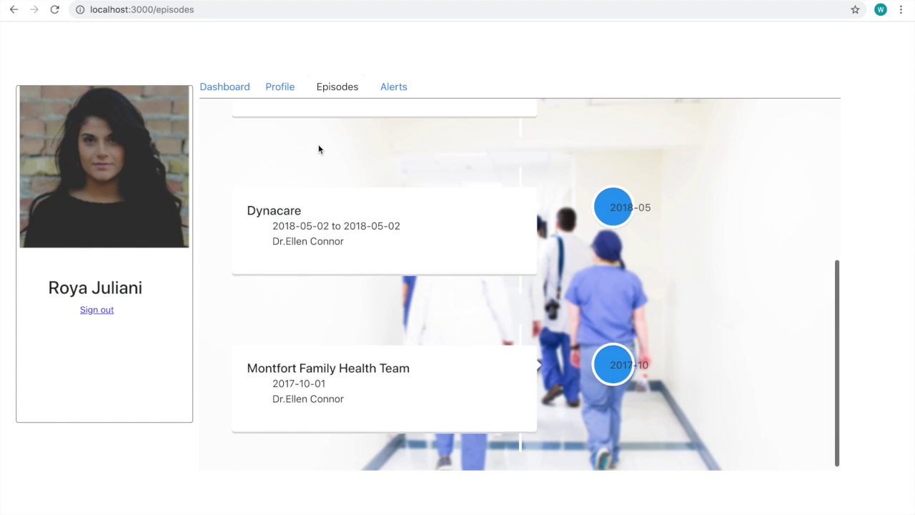
{"action": "scroll", "coordinate": [319, 148], "scroll_direction": "up", "scroll_amount": 2}
{"action": "scroll", "coordinate": [319, 146], "scroll_direction": "up", "scroll_amount": 1}
{"action": "scroll", "coordinate": [318, 145], "scroll_direction": "up", "scroll_amount": 1}
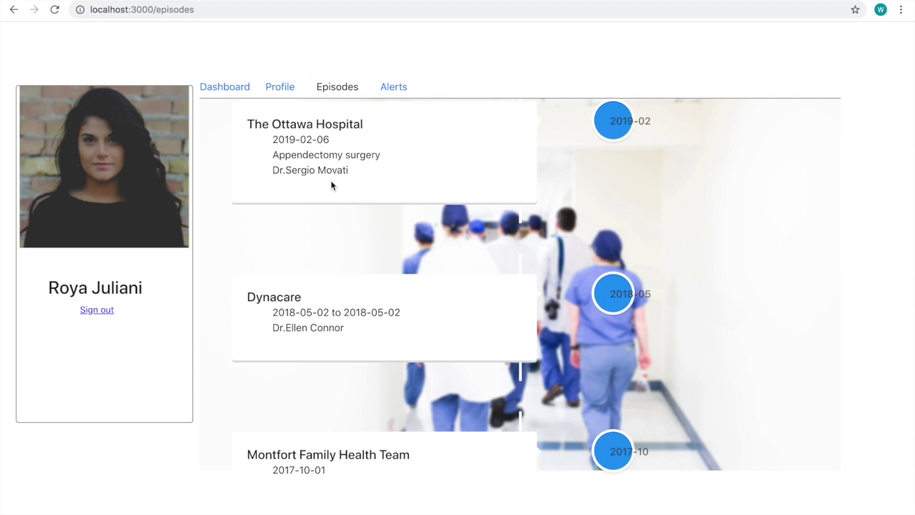
Review the active alerts, examining the Access Notification and Activity Report entries and their configuration dates
{"action": "left_click", "coordinate": [397, 89]}
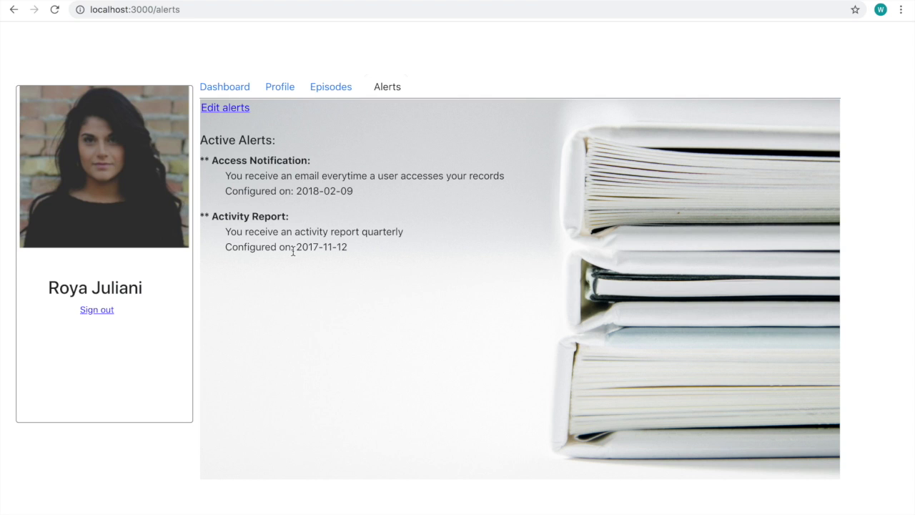
{"action": "left_click_drag", "start_coordinate": [293, 248], "coordinate": [206, 159]}
{"action": "left_click", "coordinate": [358, 158]}
{"action": "left_click_drag", "start_coordinate": [355, 195], "coordinate": [296, 191]}
{"action": "left_click_drag", "start_coordinate": [347, 248], "coordinate": [296, 247]}
{"action": "left_click", "coordinate": [356, 258]}
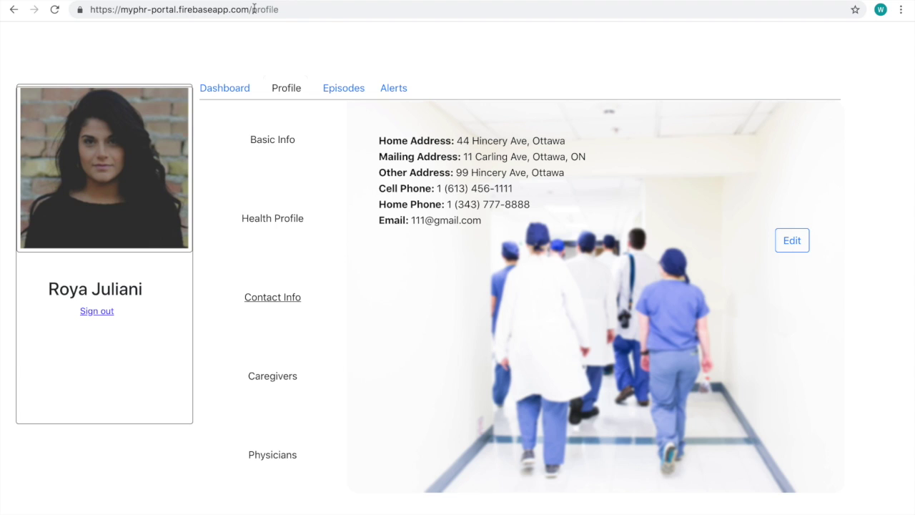
{"action": "left_click", "coordinate": [308, 14]}
{"action": "left_click", "coordinate": [301, 15]}
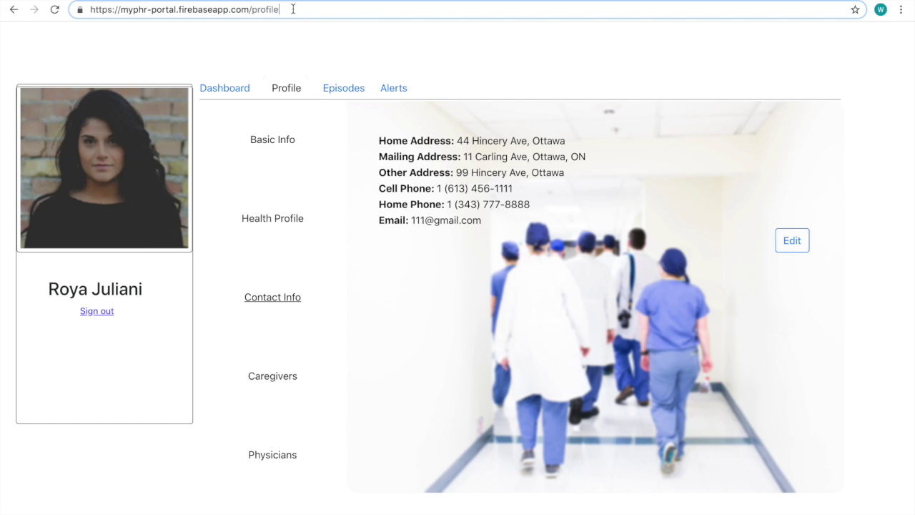
{"action": "left_click", "coordinate": [294, 53]}
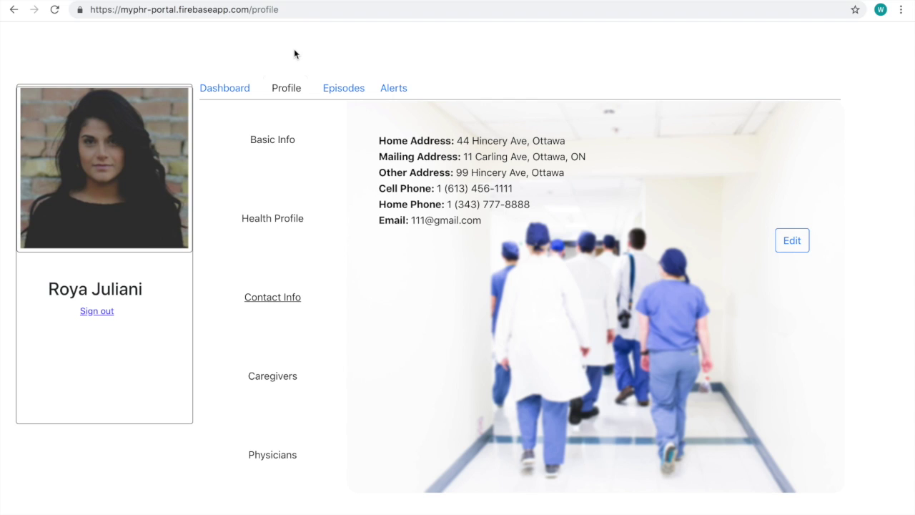
Visit the hosted portal's dashboard and profile, sign out of the account and sign back in
{"action": "left_click", "coordinate": [241, 93]}
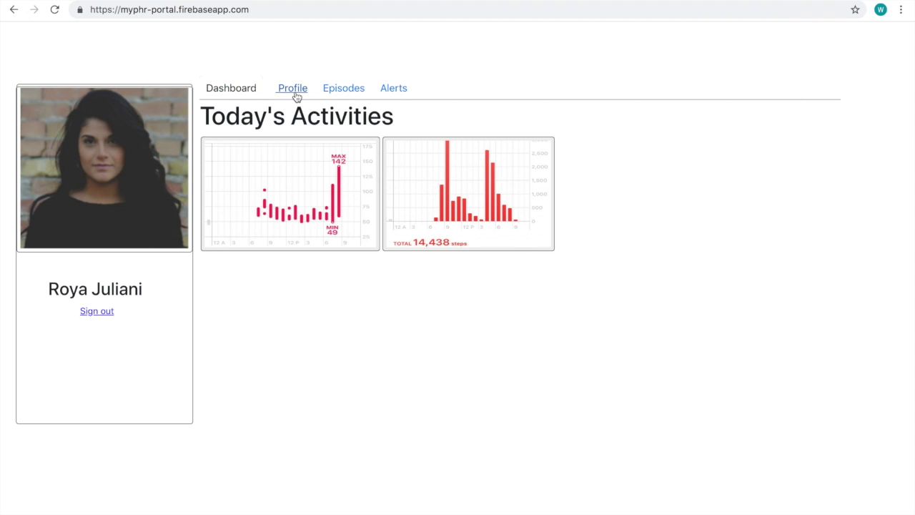
{"action": "left_click", "coordinate": [296, 96]}
{"action": "left_click", "coordinate": [110, 313]}
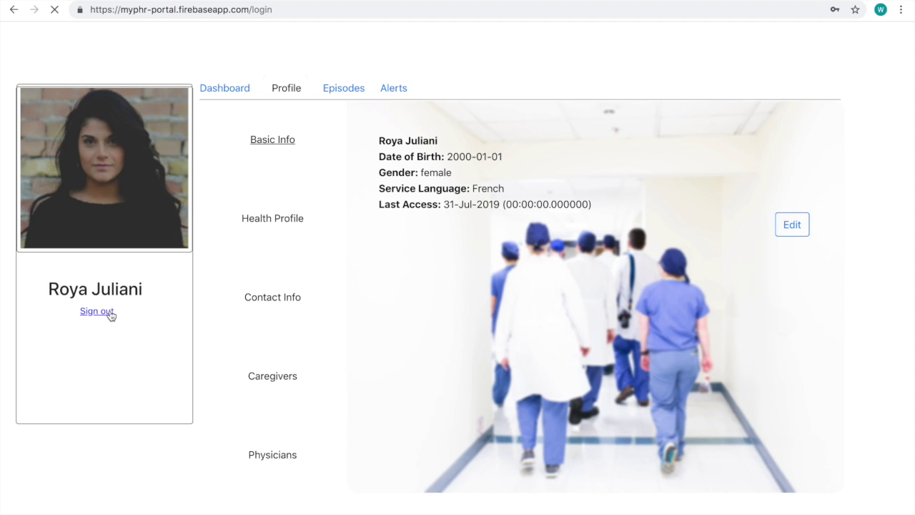
{"action": "left_click", "coordinate": [455, 372]}
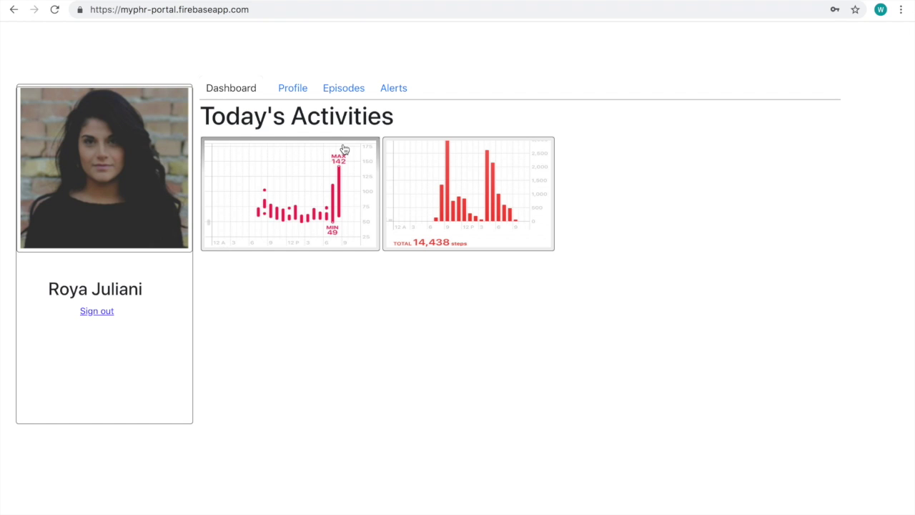
Review the basic info, health profile, contact info and caregivers sections of the hosted portal's profile
{"action": "left_click", "coordinate": [303, 92]}
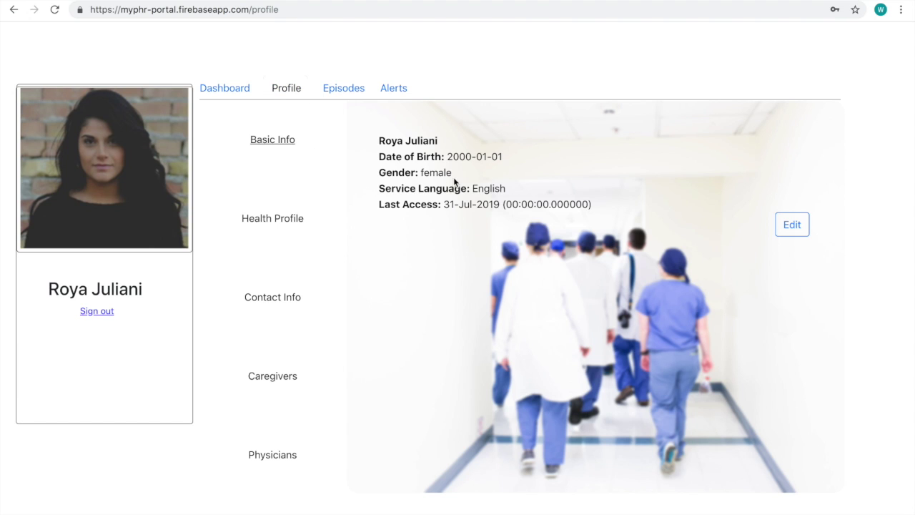
{"action": "left_click", "coordinate": [295, 230]}
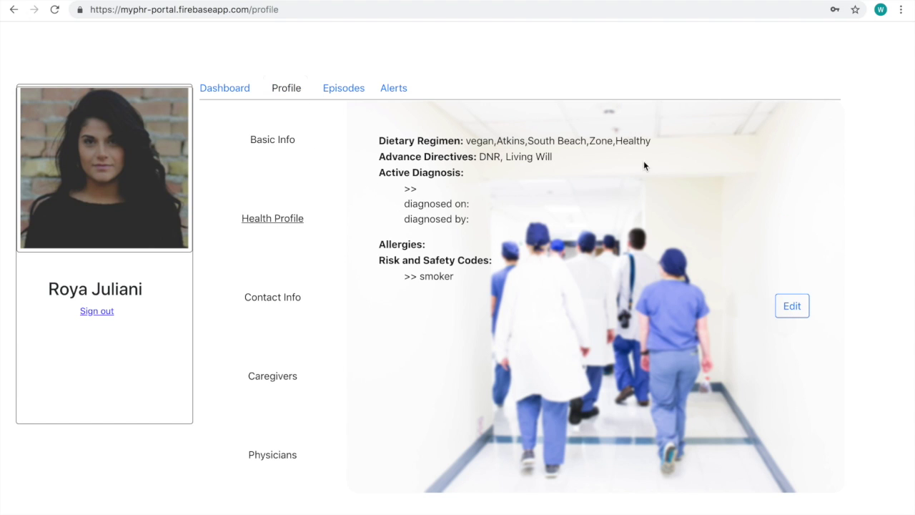
{"action": "left_click", "coordinate": [283, 329]}
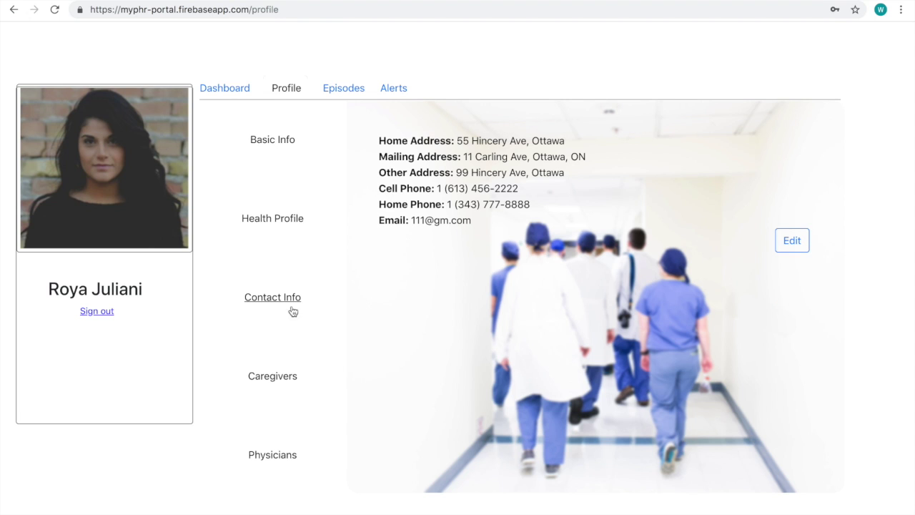
{"action": "left_click", "coordinate": [314, 388]}
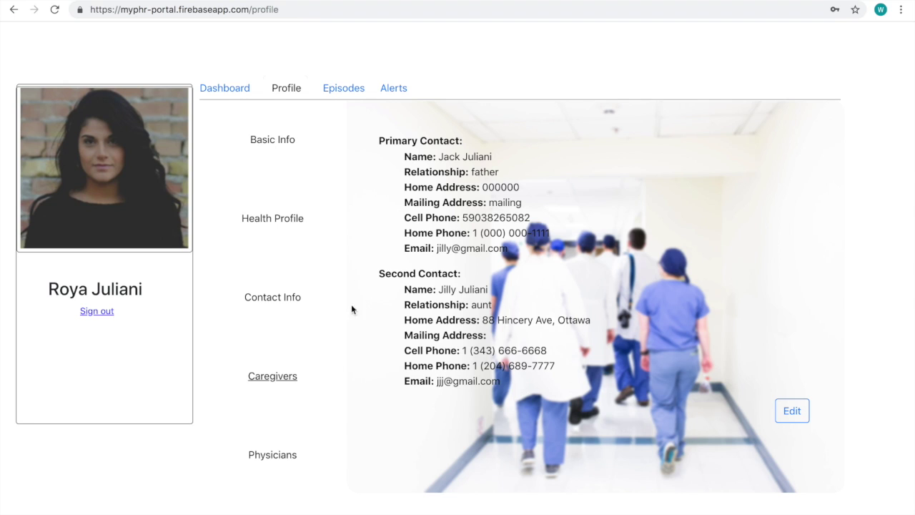
Edit the contact info and replace the street number in the mailing address
{"action": "left_click", "coordinate": [299, 316]}
{"action": "left_click", "coordinate": [791, 241]}
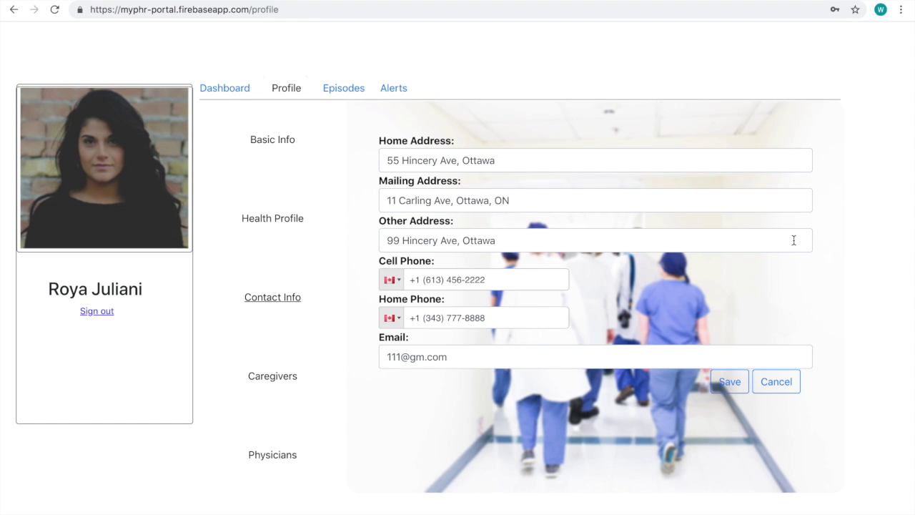
{"action": "left_click", "coordinate": [395, 200]}
{"action": "key", "text": "BackSpace"}
{"action": "key", "text": "BackSpace"}
{"action": "type", "text": "66"}
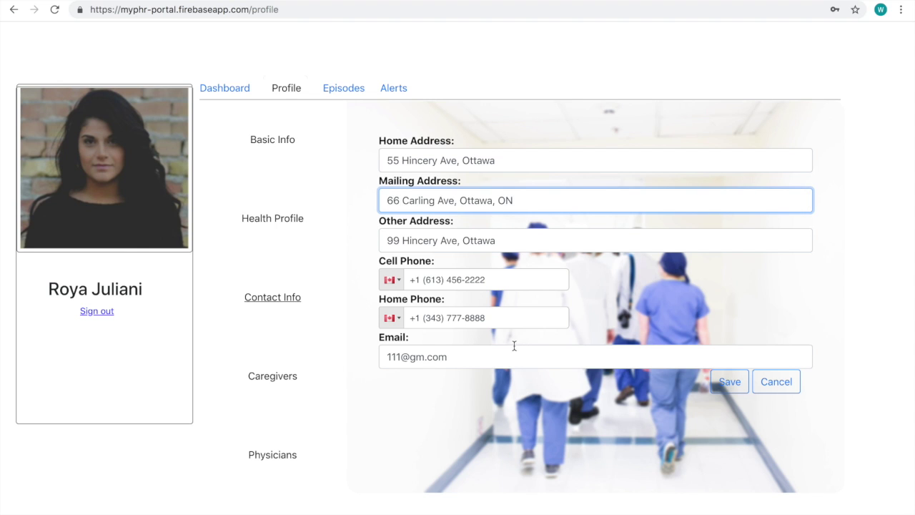
Replace the first part of the contact e-mail before the @ sign and save the contact info
{"action": "left_click", "coordinate": [562, 351]}
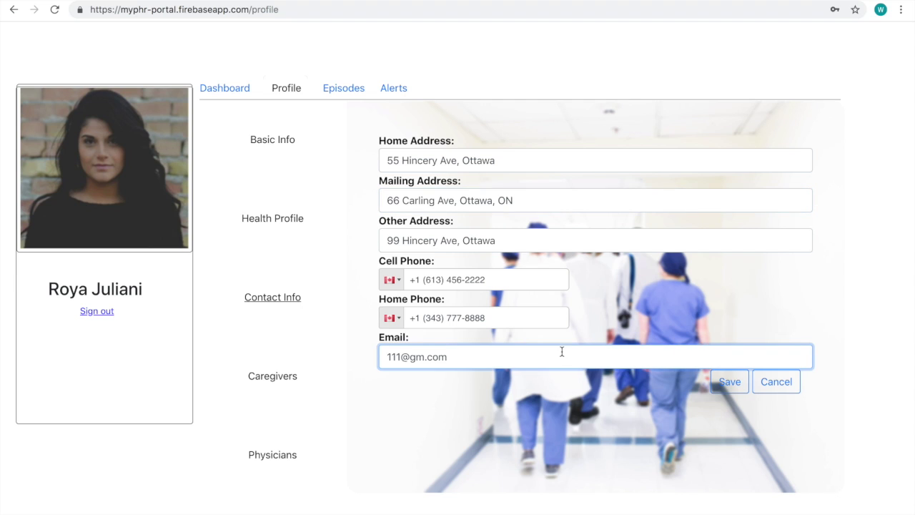
{"action": "left_click", "coordinate": [399, 355]}
{"action": "key", "text": "BackSpace"}
{"action": "key", "text": "BackSpace"}
{"action": "key", "text": "BackSpace"}
{"action": "type", "text": "222"}
{"action": "left_click", "coordinate": [724, 385]}
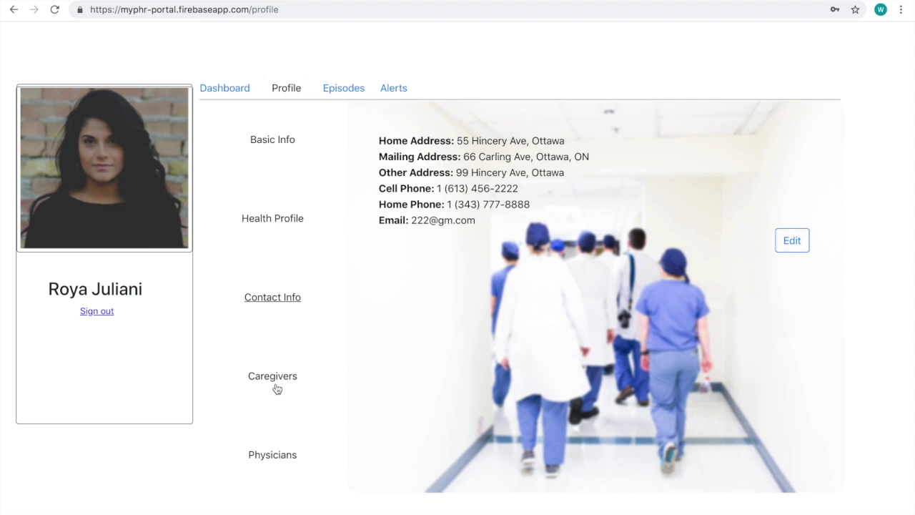
Add Ketogenic to the dietary regimen in the health profile and save the change
{"action": "left_click", "coordinate": [269, 216]}
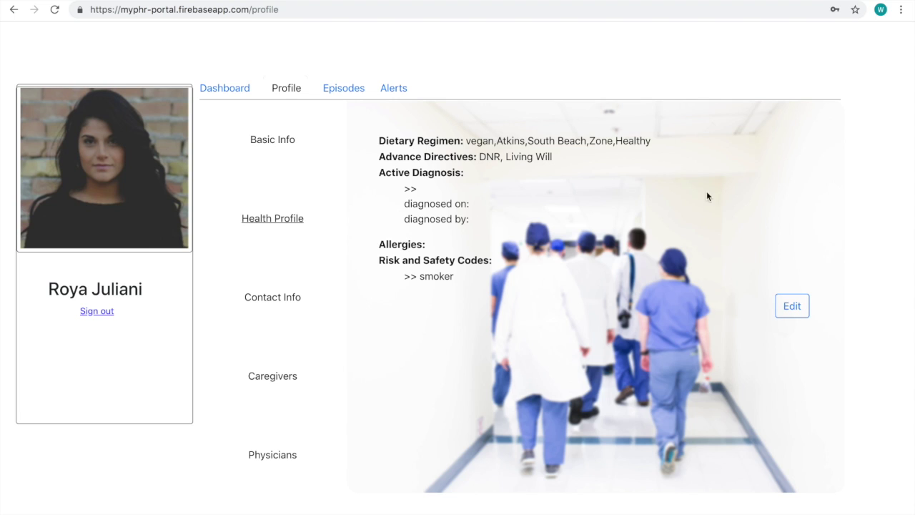
{"action": "left_click", "coordinate": [781, 301]}
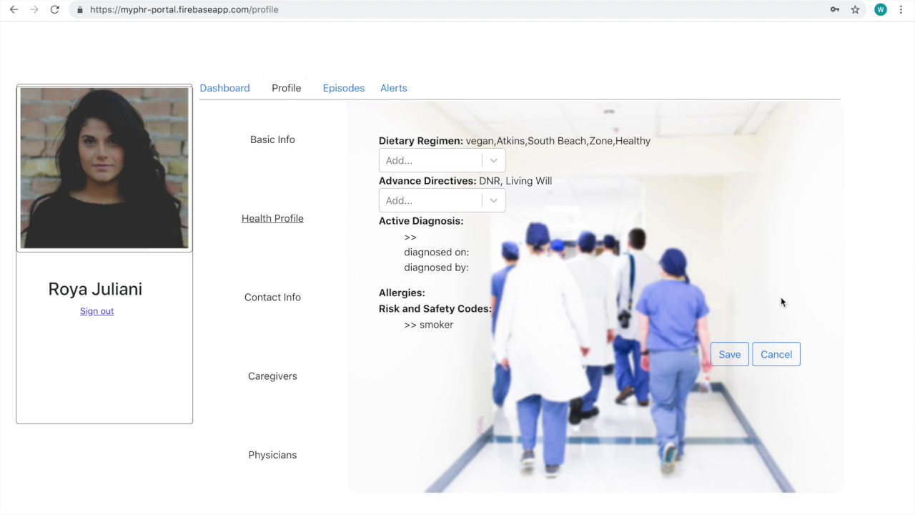
{"action": "left_click", "coordinate": [493, 170]}
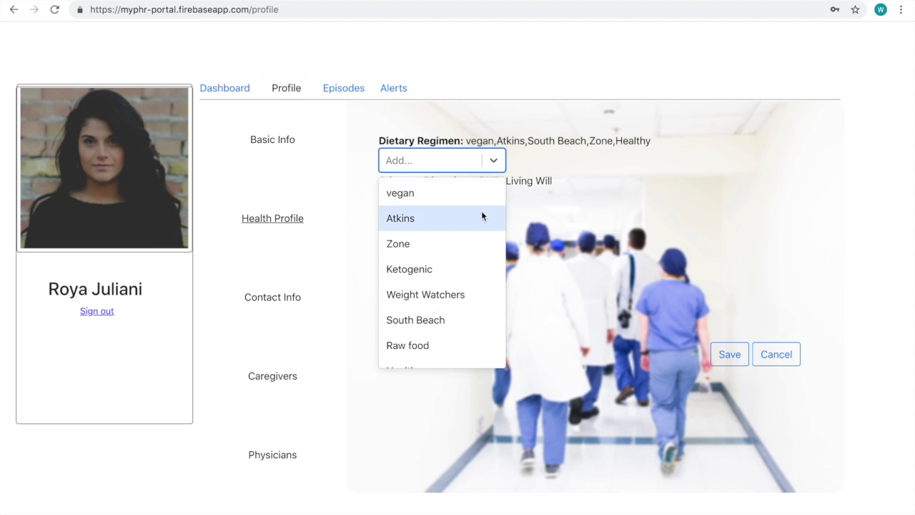
{"action": "left_click", "coordinate": [465, 274]}
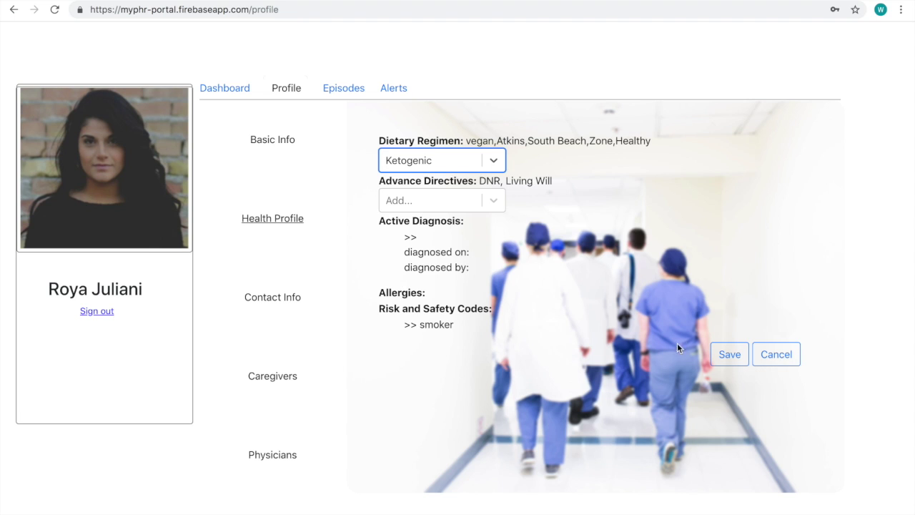
{"action": "left_click", "coordinate": [726, 353]}
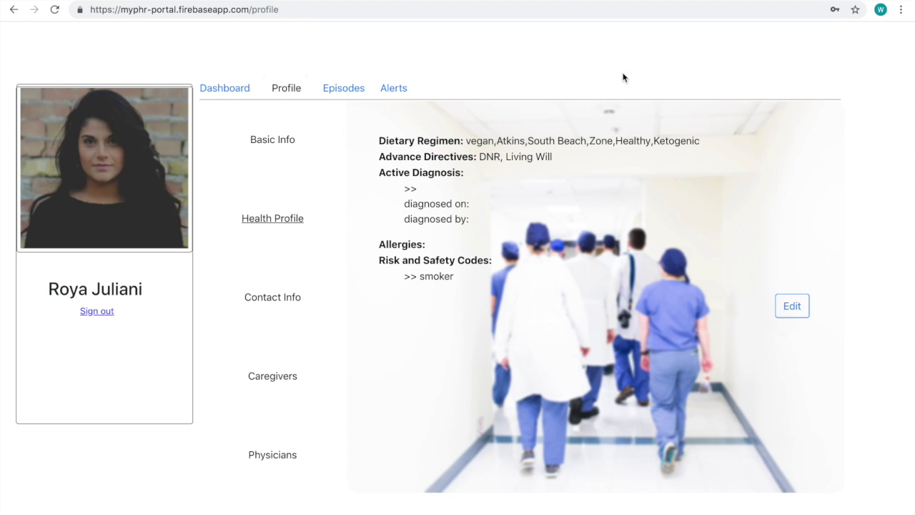
Check the contact info, reload the dashboard, and re-examine the saved health profile and contact info
{"action": "left_click", "coordinate": [287, 299]}
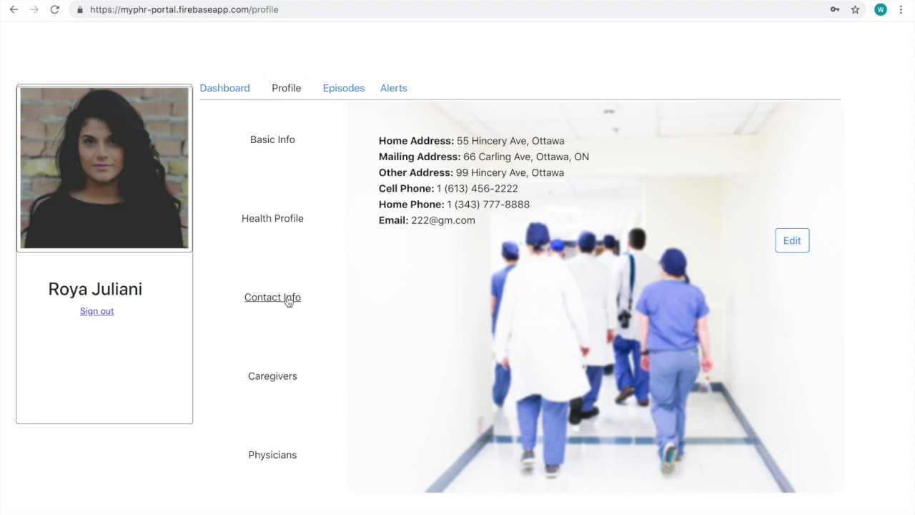
{"action": "left_click", "coordinate": [240, 88]}
{"action": "left_click", "coordinate": [53, 14]}
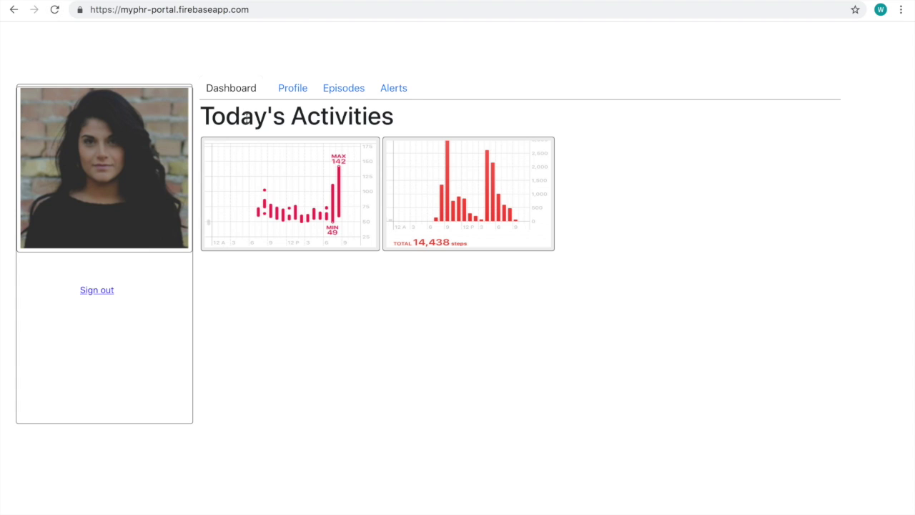
{"action": "left_click", "coordinate": [294, 91]}
{"action": "left_click", "coordinate": [285, 246]}
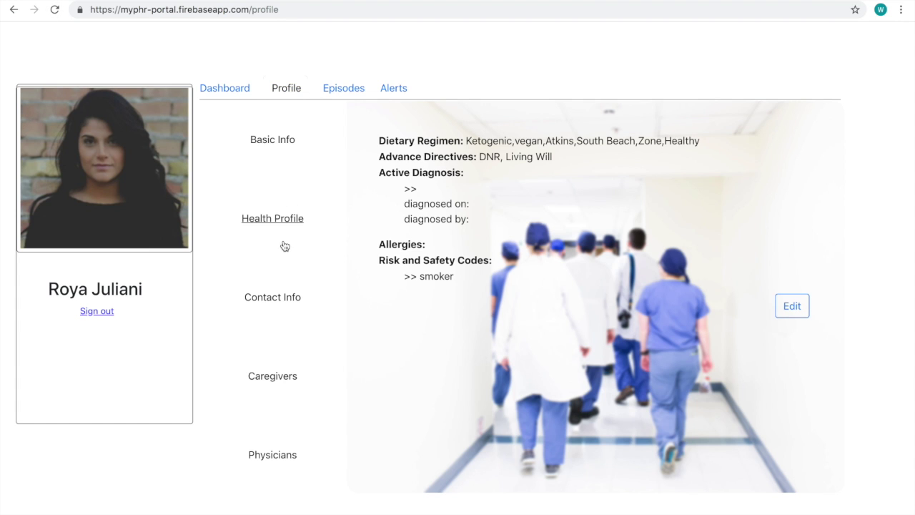
{"action": "left_click", "coordinate": [273, 295]}
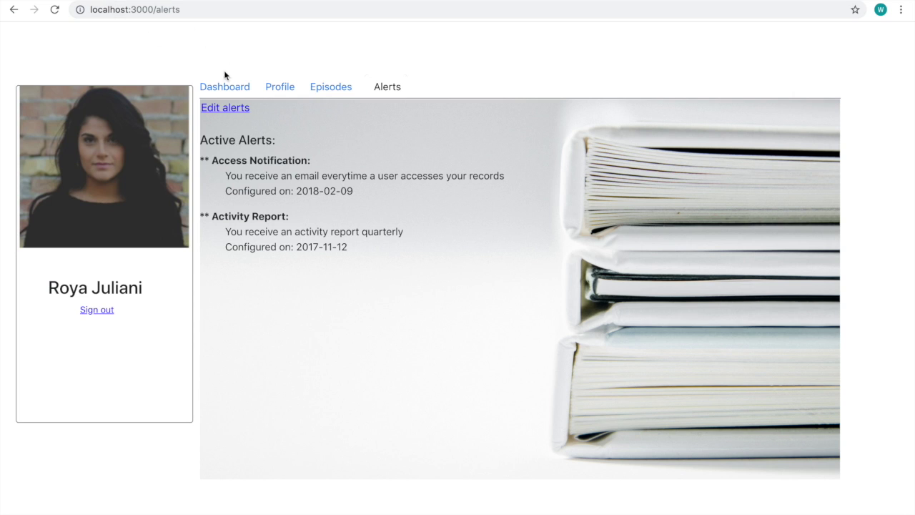
Switch to the localhost:3000 portal, refresh its dashboard, and check the health profile and contact info for the hosted edits
{"action": "left_click", "coordinate": [222, 89]}
{"action": "left_click", "coordinate": [55, 9]}
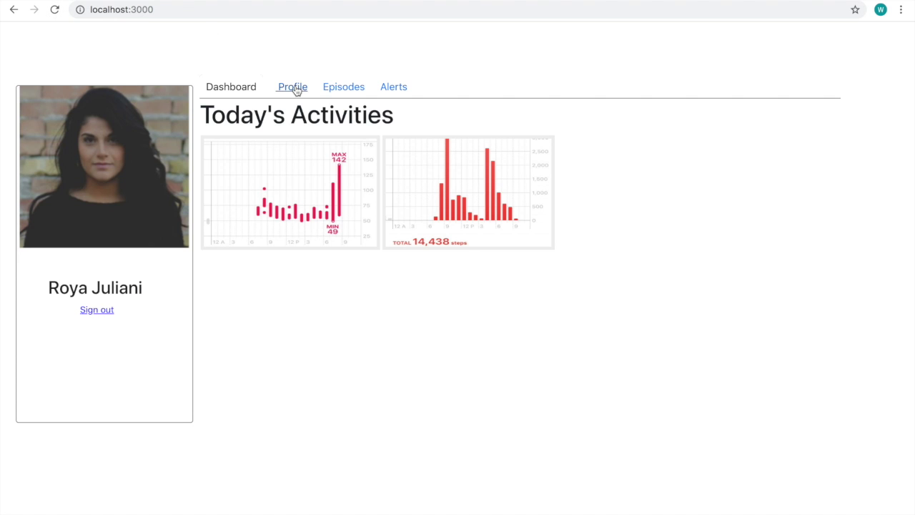
{"action": "left_click", "coordinate": [297, 88]}
{"action": "left_click", "coordinate": [299, 221]}
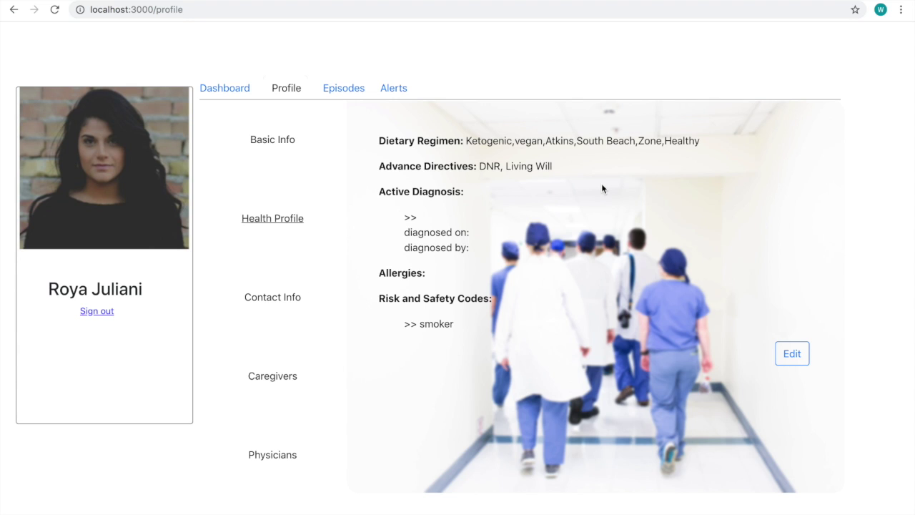
{"action": "left_click", "coordinate": [281, 319]}
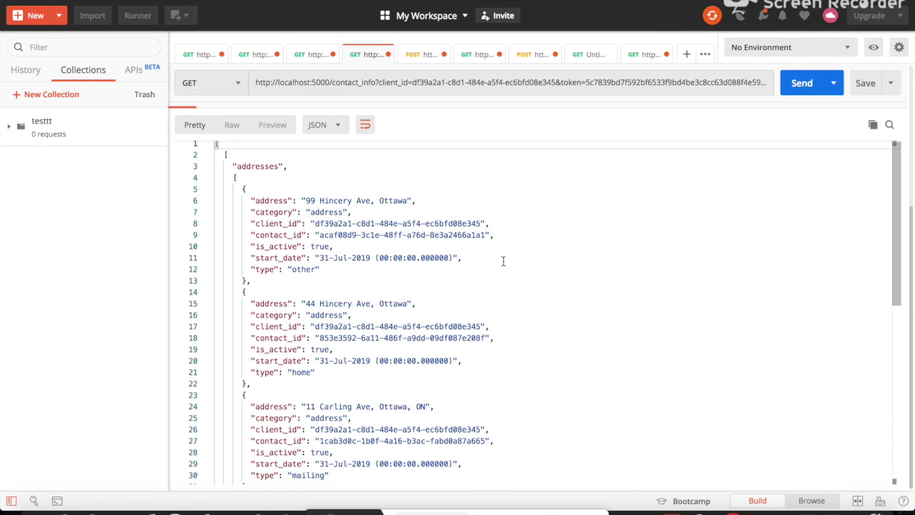
Switch to Postman and examine the existing contact_info response and the request's query parameters
{"action": "left_click", "coordinate": [503, 261]}
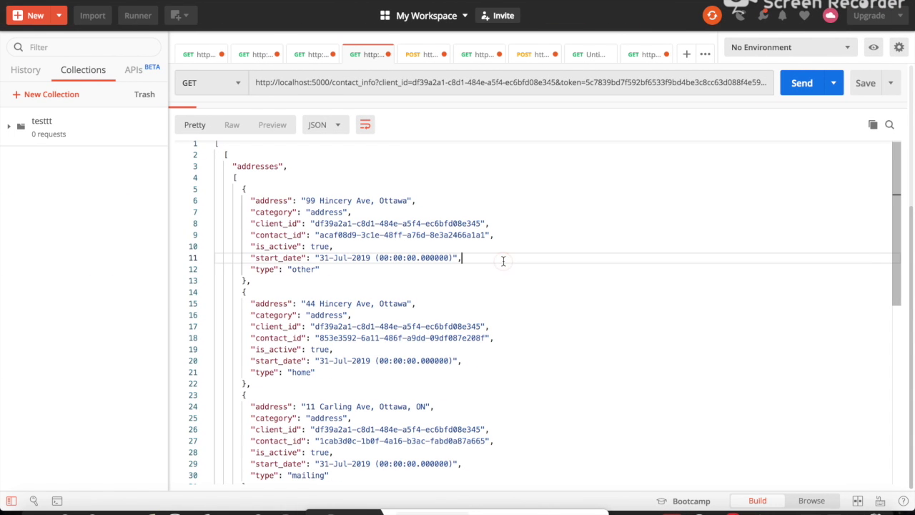
{"action": "left_click", "coordinate": [515, 202]}
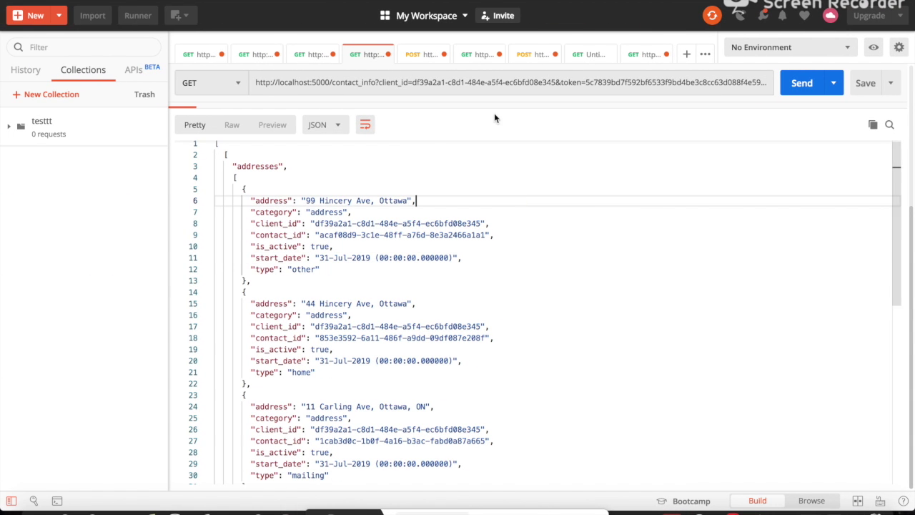
{"action": "left_click", "coordinate": [476, 153]}
{"action": "scroll", "coordinate": [478, 152], "scroll_direction": "up", "scroll_amount": 2}
{"action": "scroll", "coordinate": [478, 152], "scroll_direction": "up", "scroll_amount": 3}
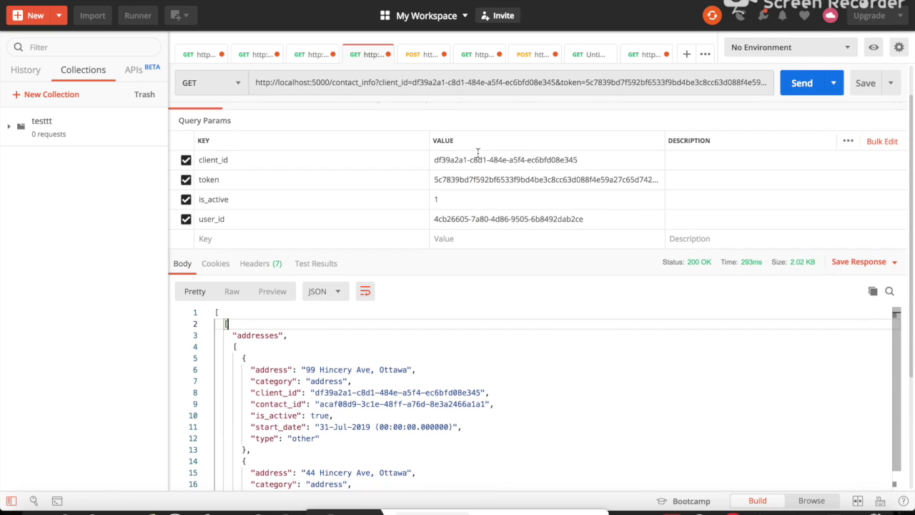
Examine the full contact_info request URL, highlighting the whole address and its localhost:5000 base
{"action": "left_click", "coordinate": [402, 82]}
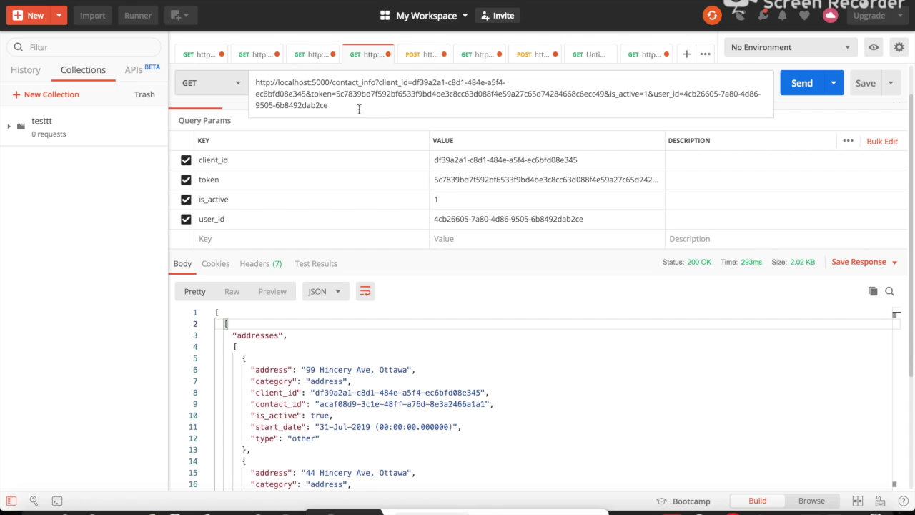
{"action": "left_click_drag", "start_coordinate": [348, 109], "coordinate": [256, 83]}
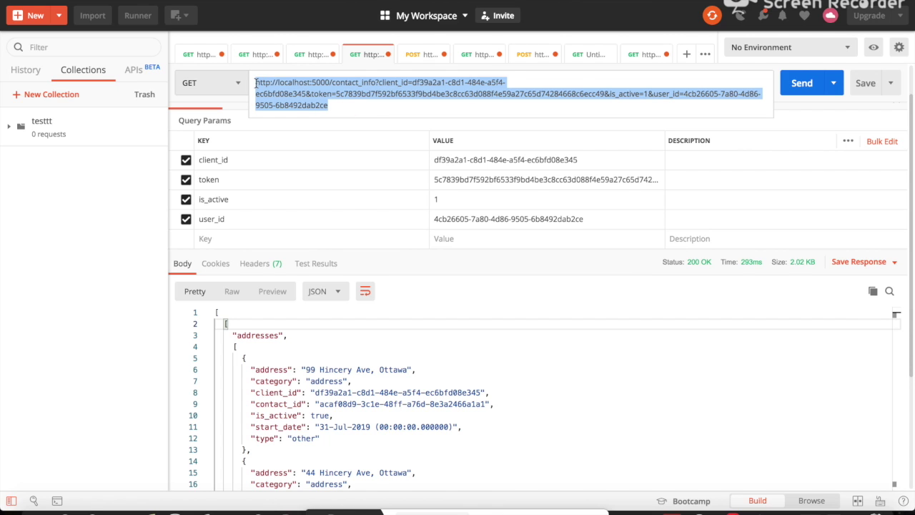
{"action": "left_click", "coordinate": [354, 108]}
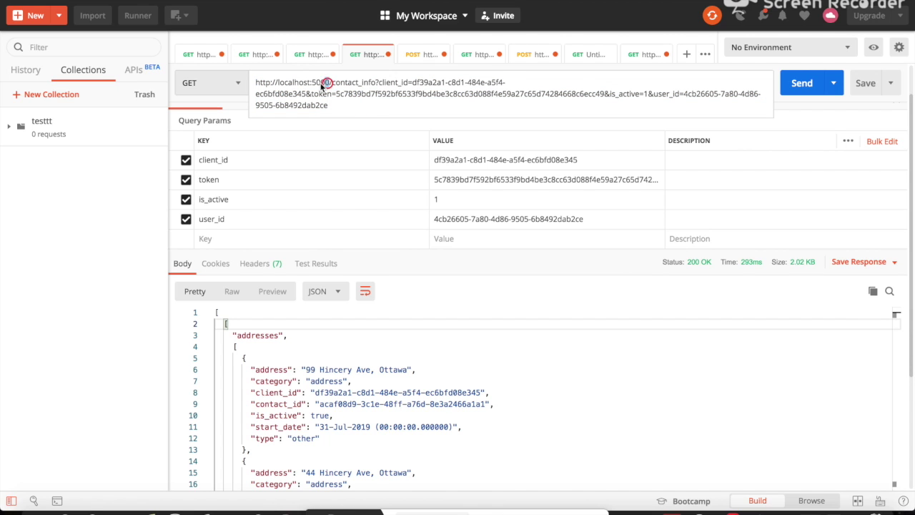
{"action": "left_click_drag", "start_coordinate": [328, 84], "coordinate": [245, 84]}
{"action": "left_click", "coordinate": [362, 110]}
Send the local contact_info GET request and examine the addresses, phone numbers and e-mails in its response
{"action": "left_click", "coordinate": [796, 97]}
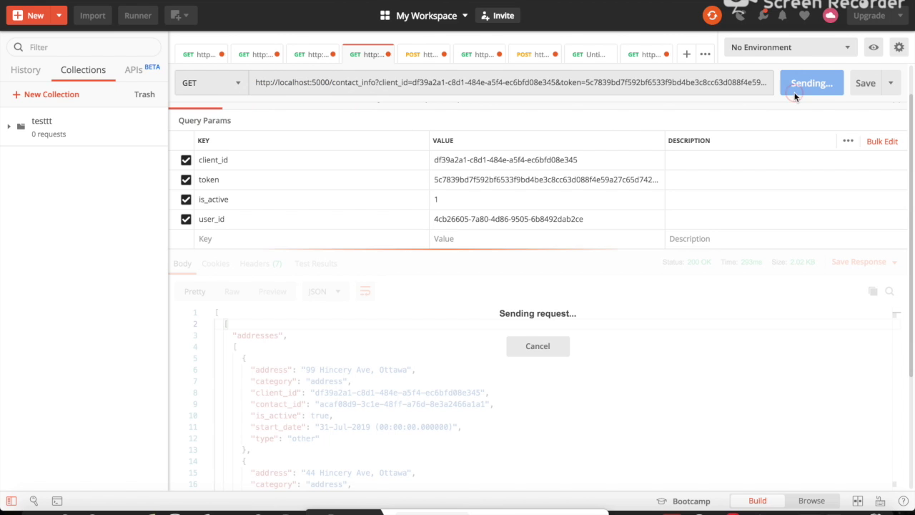
{"action": "scroll", "coordinate": [528, 365], "scroll_direction": "down", "scroll_amount": 5}
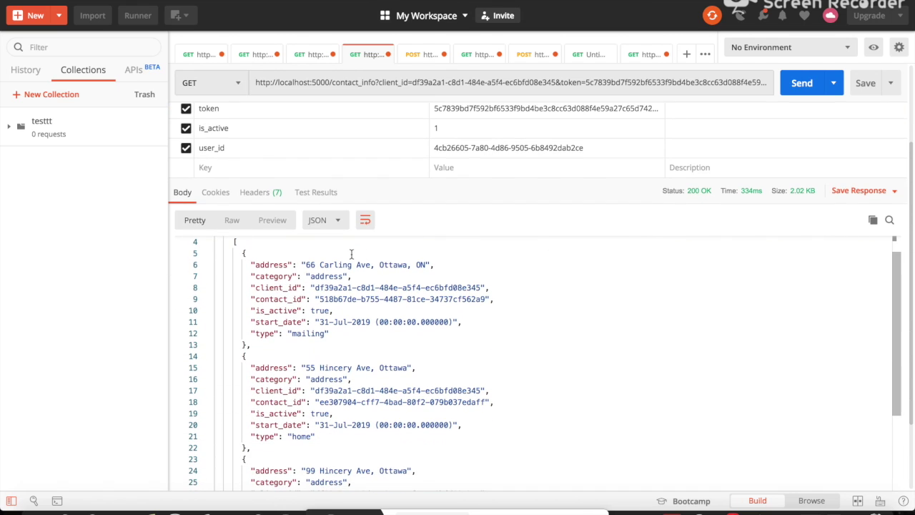
{"action": "double_click", "coordinate": [312, 265]}
{"action": "double_click", "coordinate": [311, 368]}
{"action": "scroll", "coordinate": [366, 372], "scroll_direction": "down", "scroll_amount": 10}
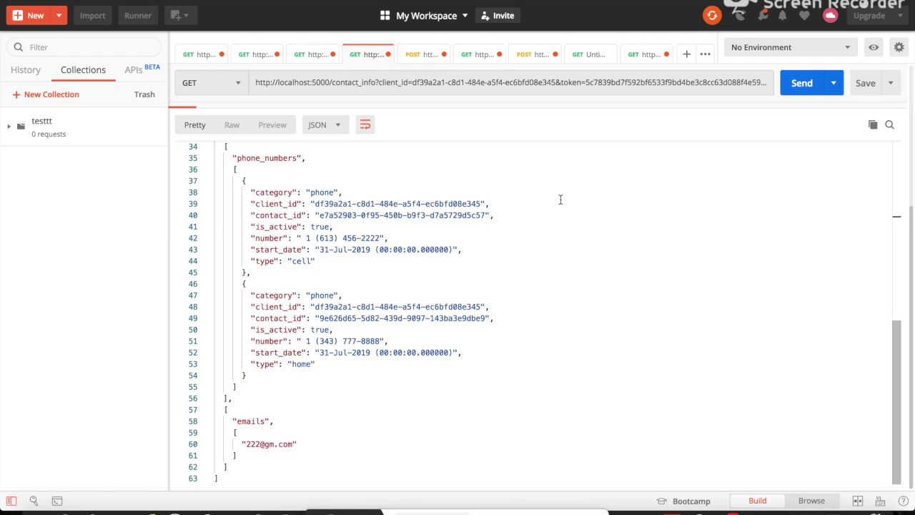
{"action": "scroll", "coordinate": [560, 200], "scroll_direction": "up", "scroll_amount": 9}
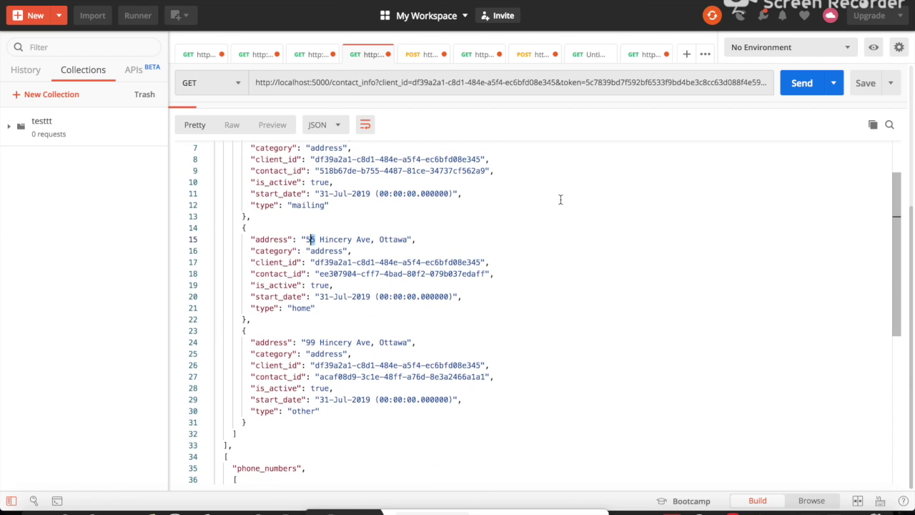
{"action": "scroll", "coordinate": [560, 200], "scroll_direction": "up", "scroll_amount": 1}
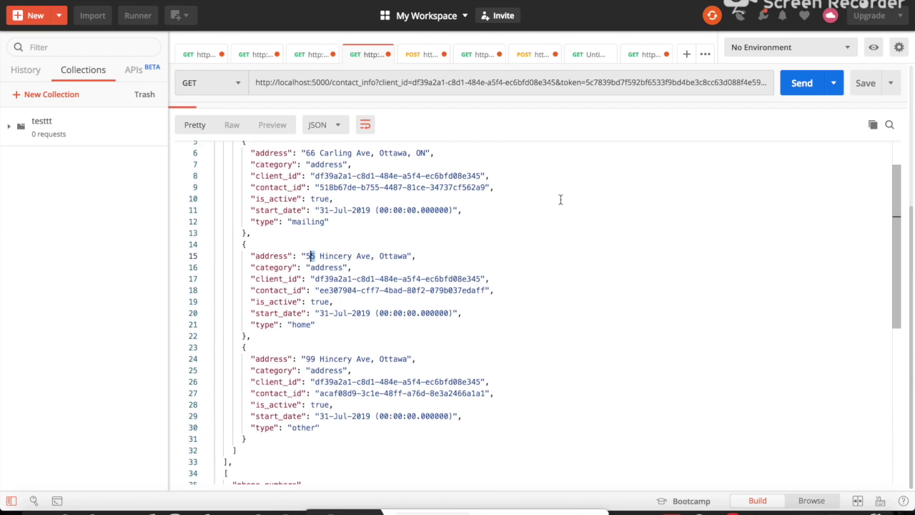
{"action": "scroll", "coordinate": [560, 199], "scroll_direction": "down", "scroll_amount": 6}
{"action": "scroll", "coordinate": [561, 200], "scroll_direction": "down", "scroll_amount": 2}
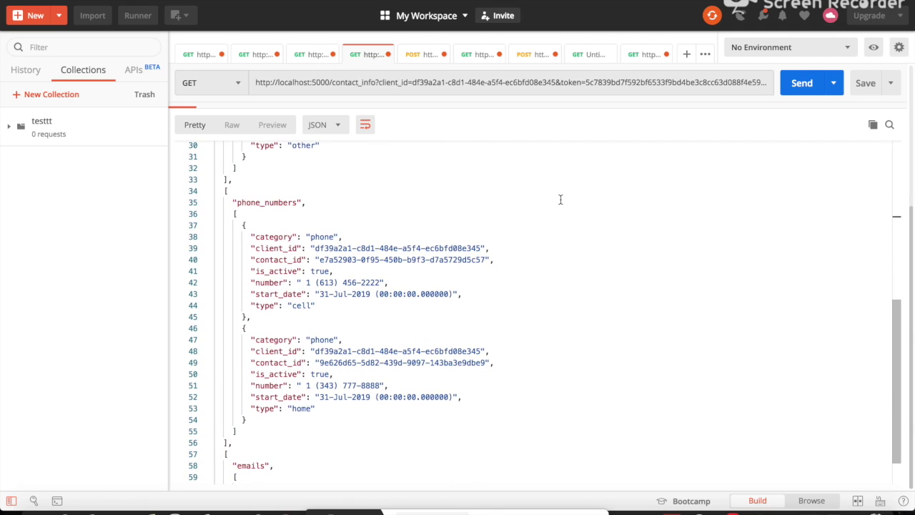
{"action": "scroll", "coordinate": [560, 200], "scroll_direction": "up", "scroll_amount": 1}
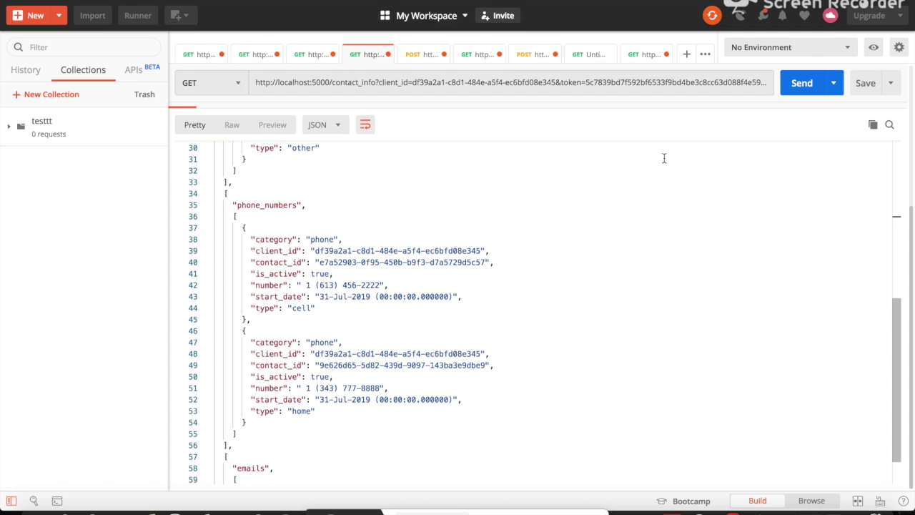
{"action": "scroll", "coordinate": [665, 154], "scroll_direction": "up", "scroll_amount": 1}
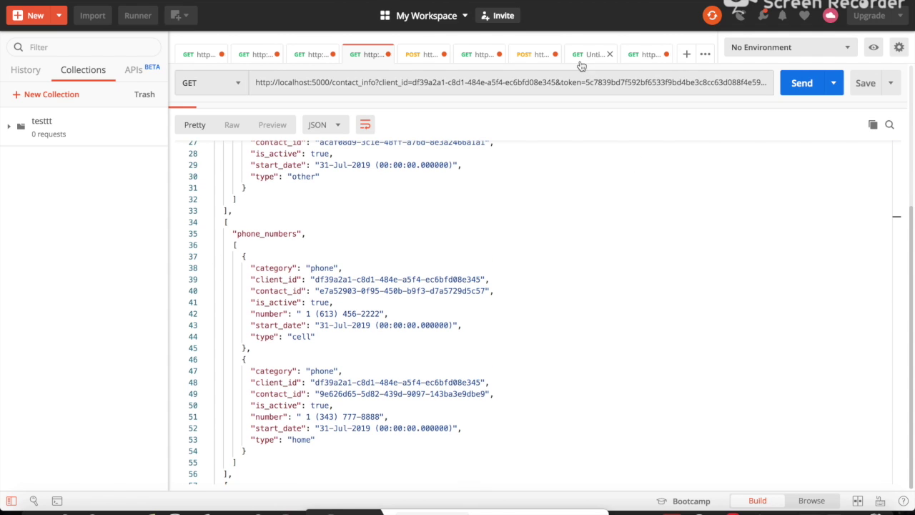
{"action": "left_click", "coordinate": [652, 62]}
{"action": "left_click", "coordinate": [478, 81]}
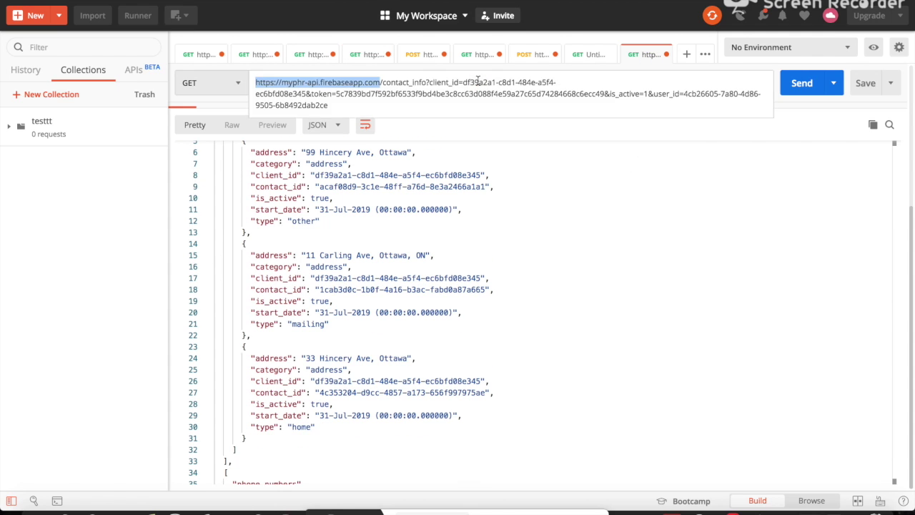
{"action": "left_click", "coordinate": [401, 107]}
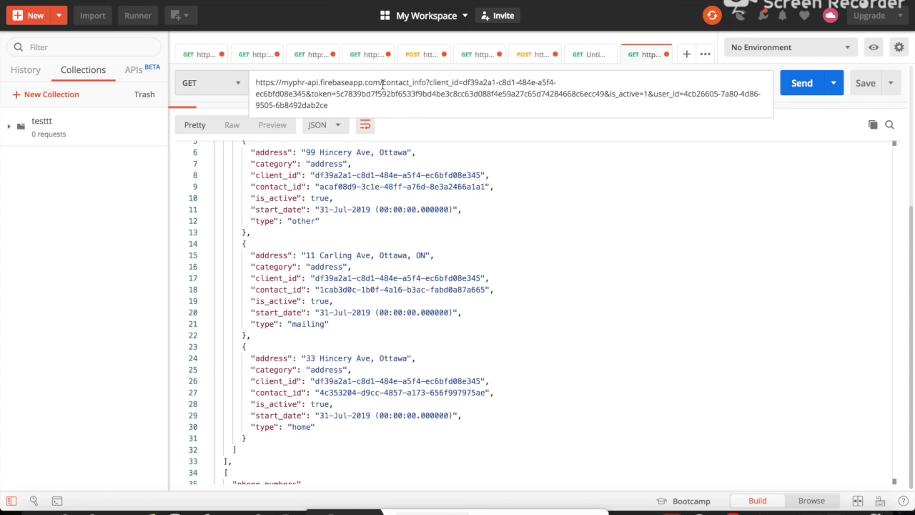
{"action": "left_click_drag", "start_coordinate": [380, 84], "coordinate": [259, 83]}
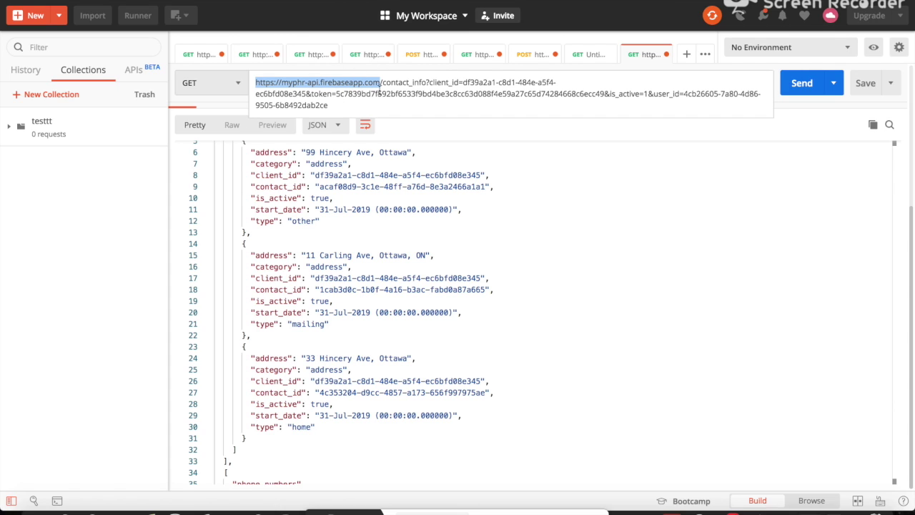
{"action": "left_click", "coordinate": [702, 99]}
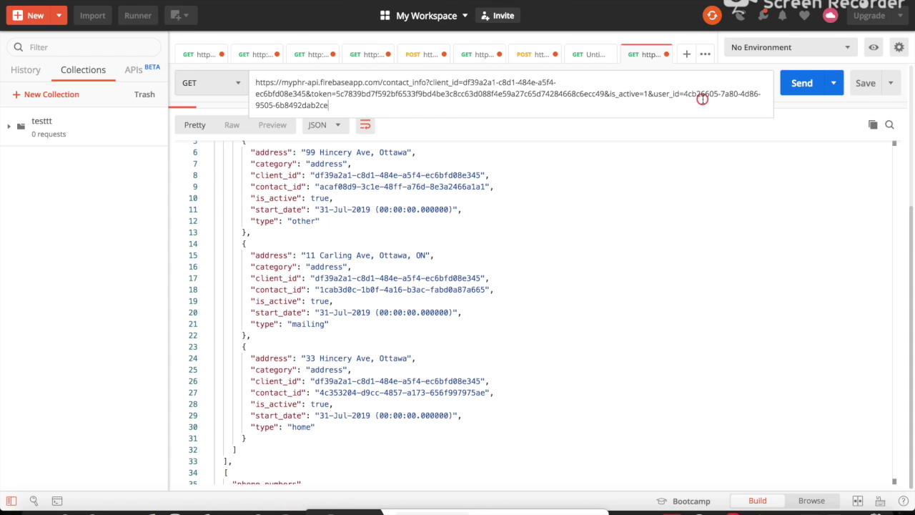
Send the hosted contact_info GET request and examine the street numbers, cell phone number and e-mails in its response
{"action": "left_click", "coordinate": [793, 82]}
{"action": "scroll", "coordinate": [654, 222], "scroll_direction": "up", "scroll_amount": 2}
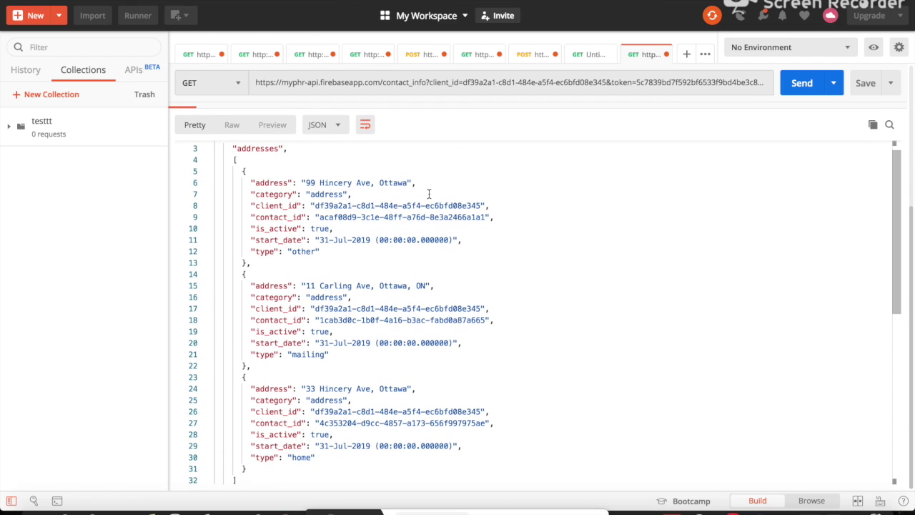
{"action": "double_click", "coordinate": [309, 183]}
{"action": "left_click_drag", "start_coordinate": [314, 285], "coordinate": [302, 285]}
{"action": "scroll", "coordinate": [318, 310], "scroll_direction": "down", "scroll_amount": 10}
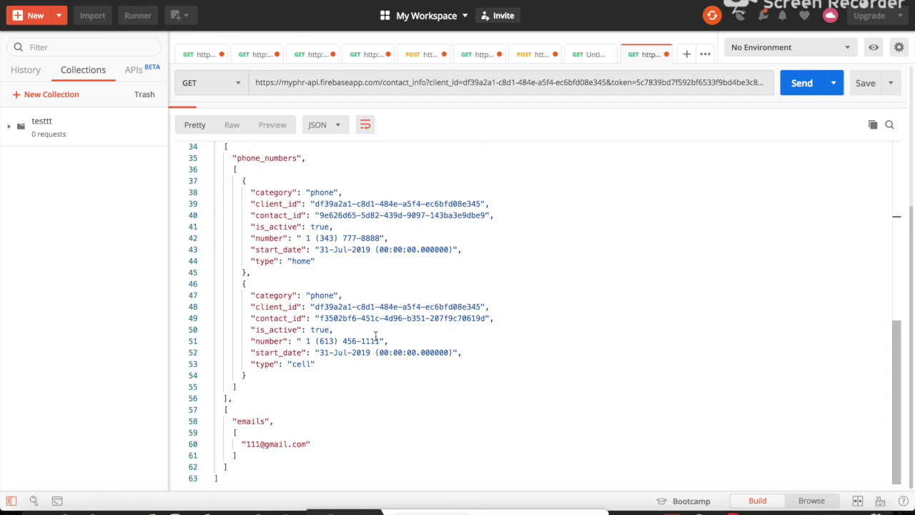
{"action": "left_click_drag", "start_coordinate": [379, 341], "coordinate": [361, 341]}
{"action": "left_click", "coordinate": [458, 319]}
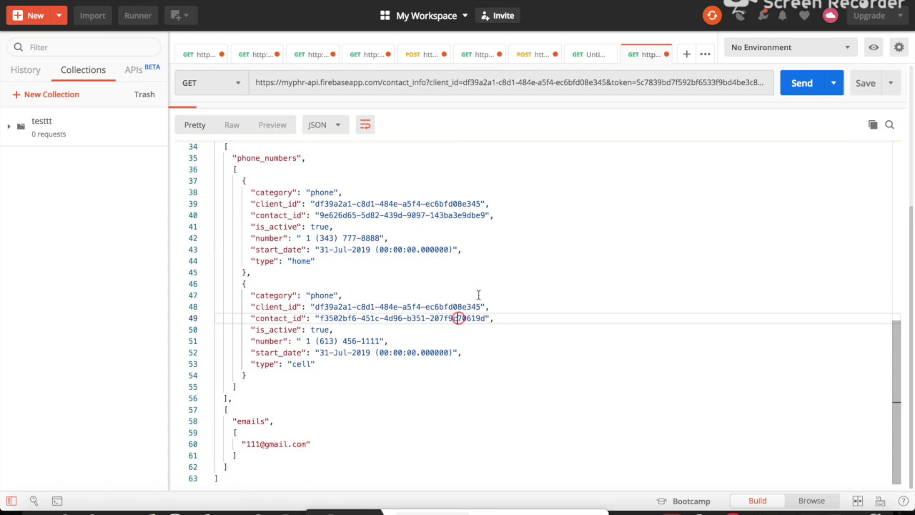
Resend the hosted contact_info GET request and review its response from the first address entry
{"action": "left_click", "coordinate": [798, 96]}
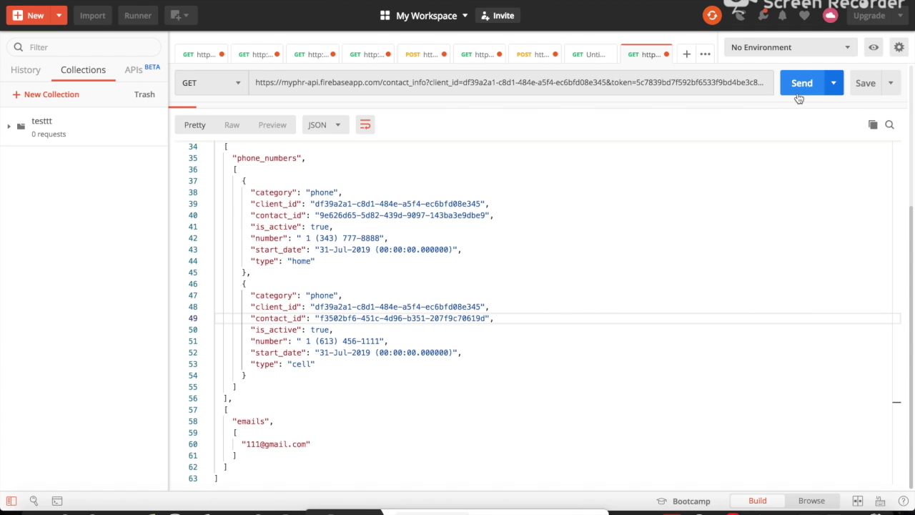
{"action": "left_click", "coordinate": [798, 96]}
{"action": "left_click", "coordinate": [798, 94]}
{"action": "scroll", "coordinate": [605, 213], "scroll_direction": "up", "scroll_amount": 10}
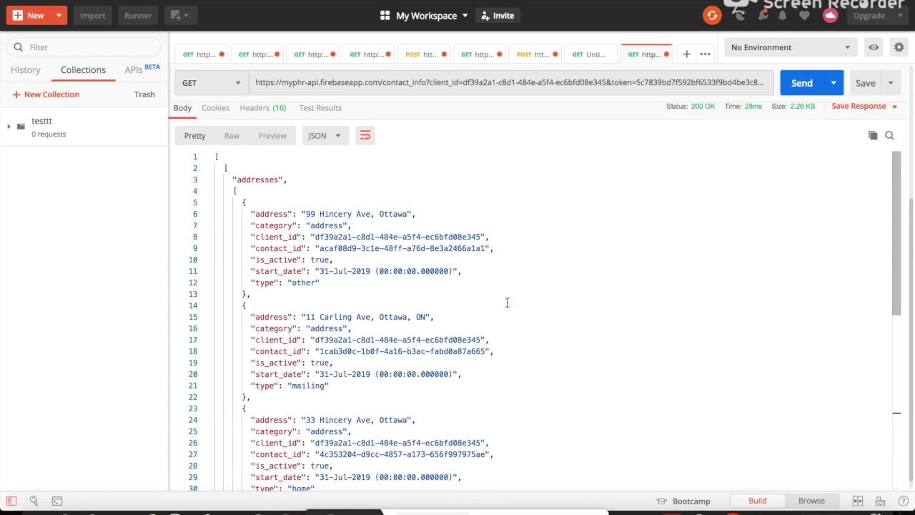
{"action": "mouse_move", "coordinate": [369, 509]}
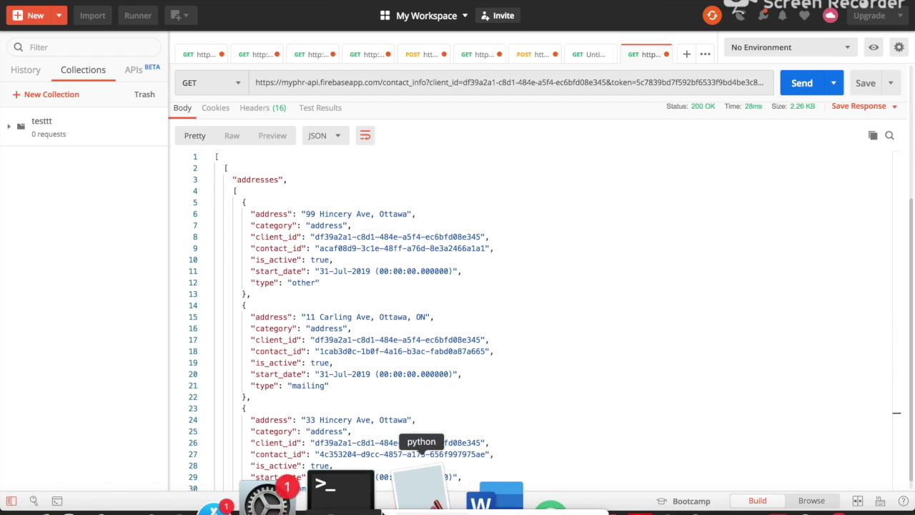